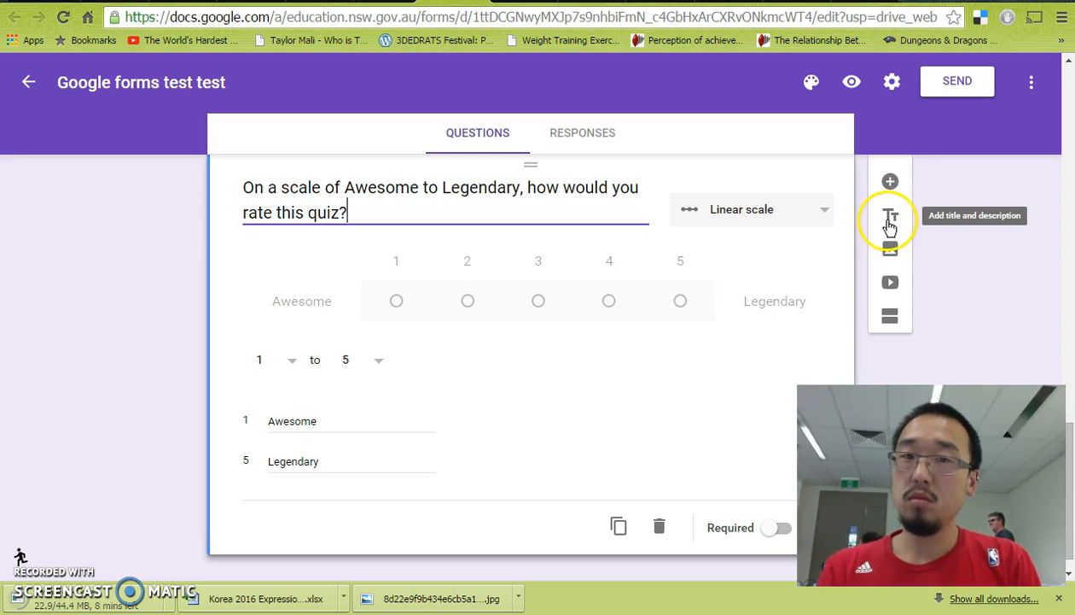
- Add a section after the rating question, titled "This is a new section" with the description "New section"
{"action": "left_click", "coordinate": [641, 415]}
{"action": "scroll", "coordinate": [643, 418], "scroll_direction": "up", "scroll_amount": 10}
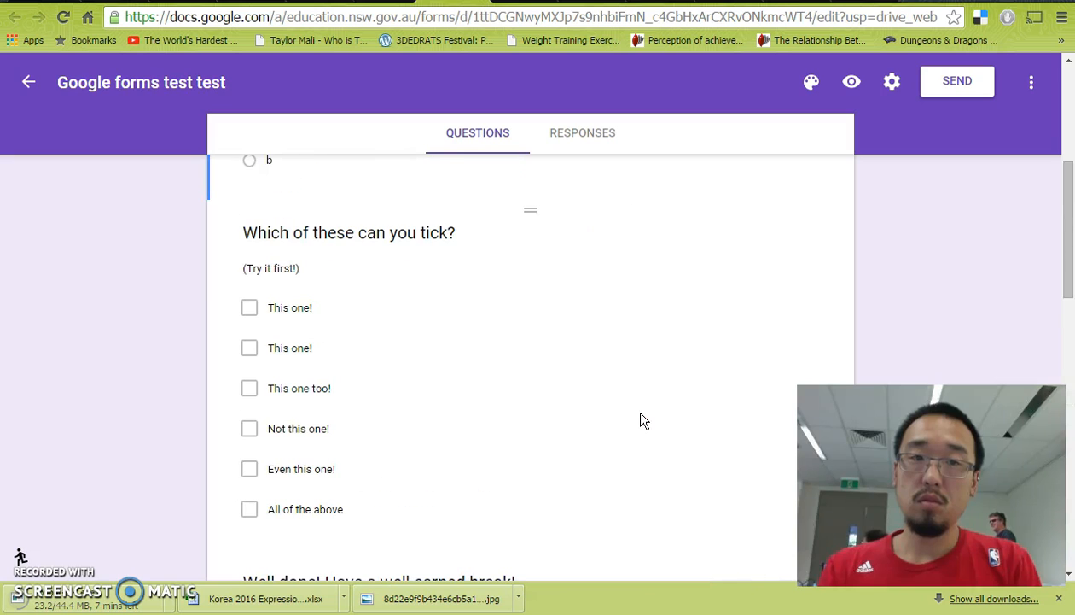
{"action": "scroll", "coordinate": [643, 418], "scroll_direction": "up", "scroll_amount": 5}
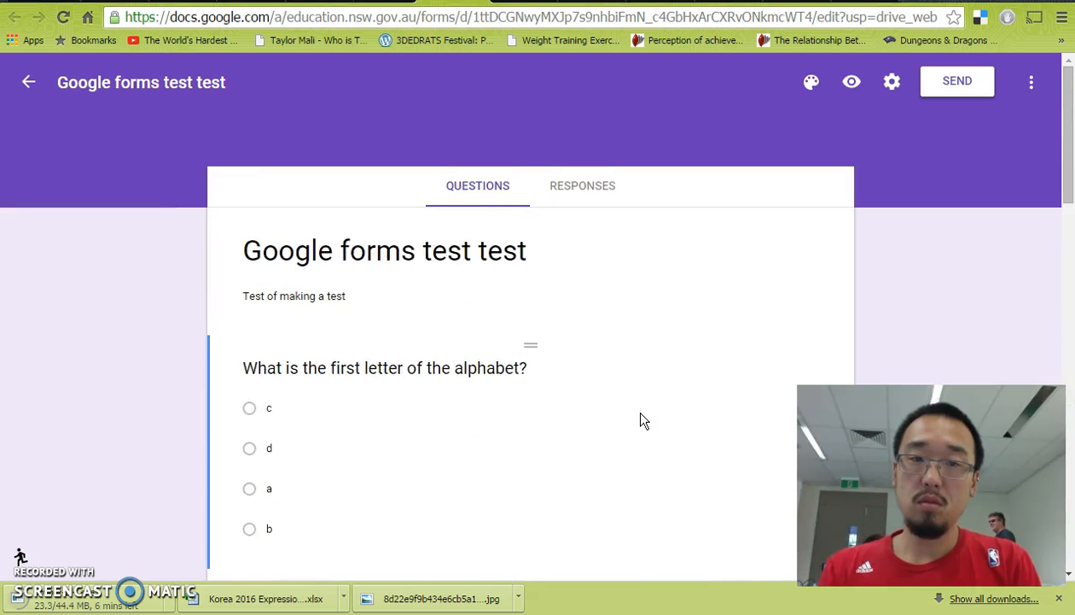
{"action": "scroll", "coordinate": [641, 418], "scroll_direction": "down", "scroll_amount": 15}
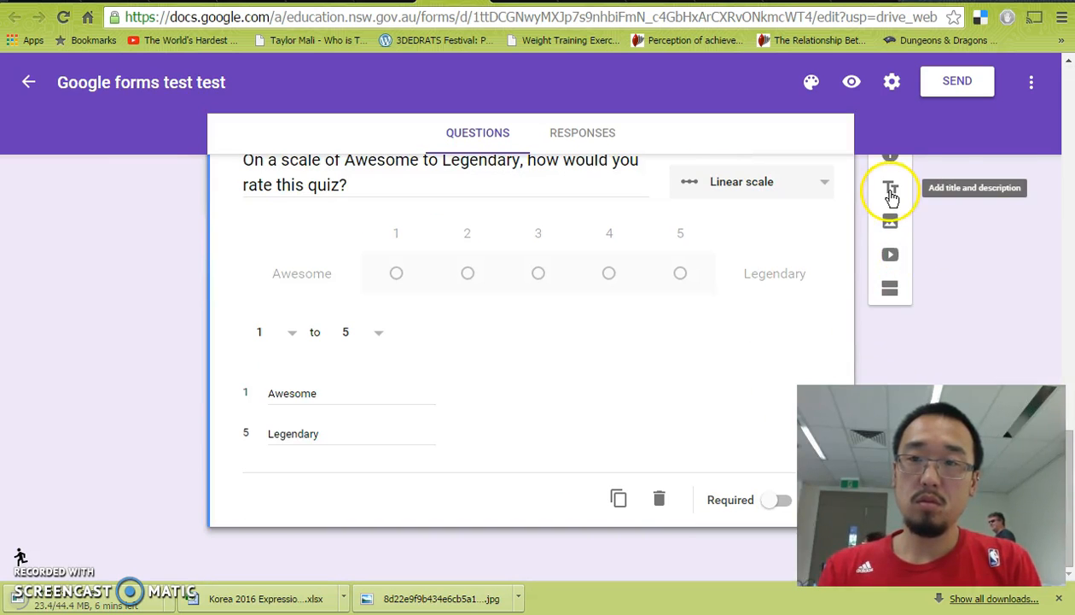
{"action": "left_click", "coordinate": [887, 287]}
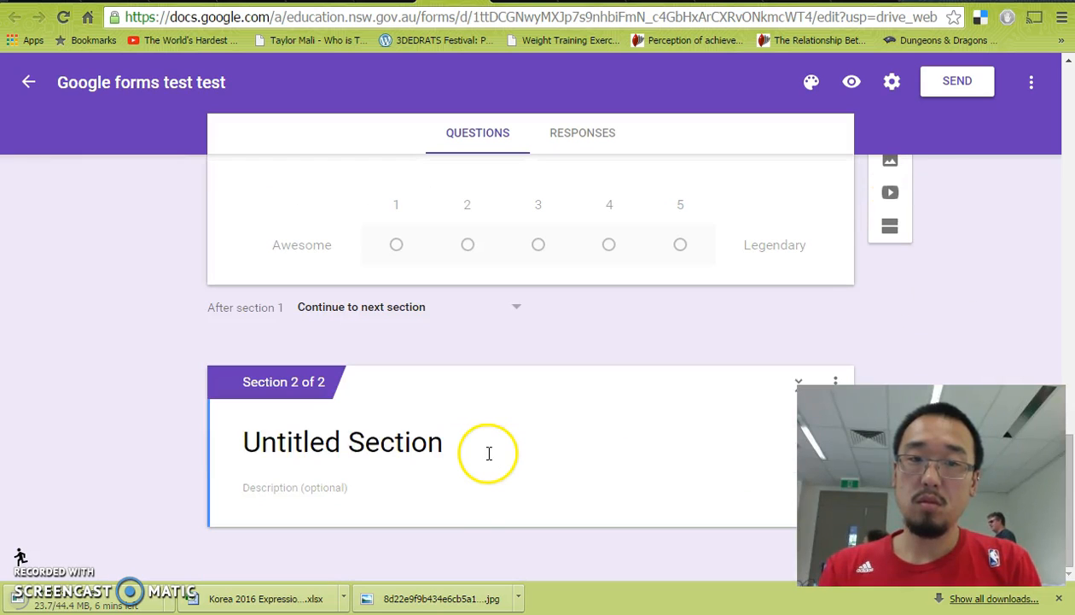
{"action": "left_click", "coordinate": [478, 453]}
{"action": "type", "text": "This is a"}
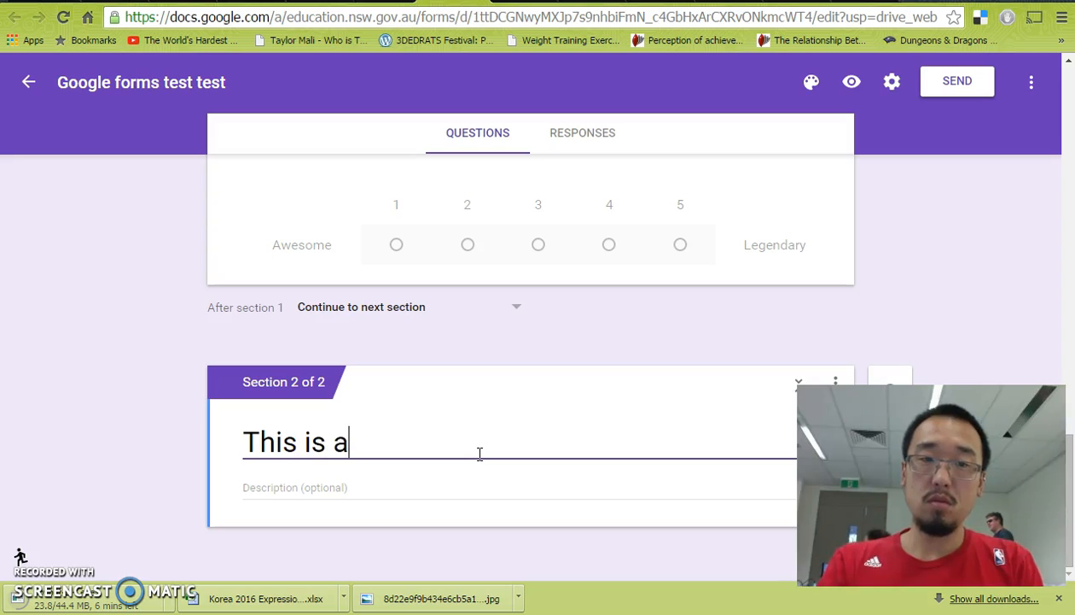
{"action": "type", "text": " new section"}
{"action": "key", "text": "Tab"}
{"action": "type", "text": "Ne"}
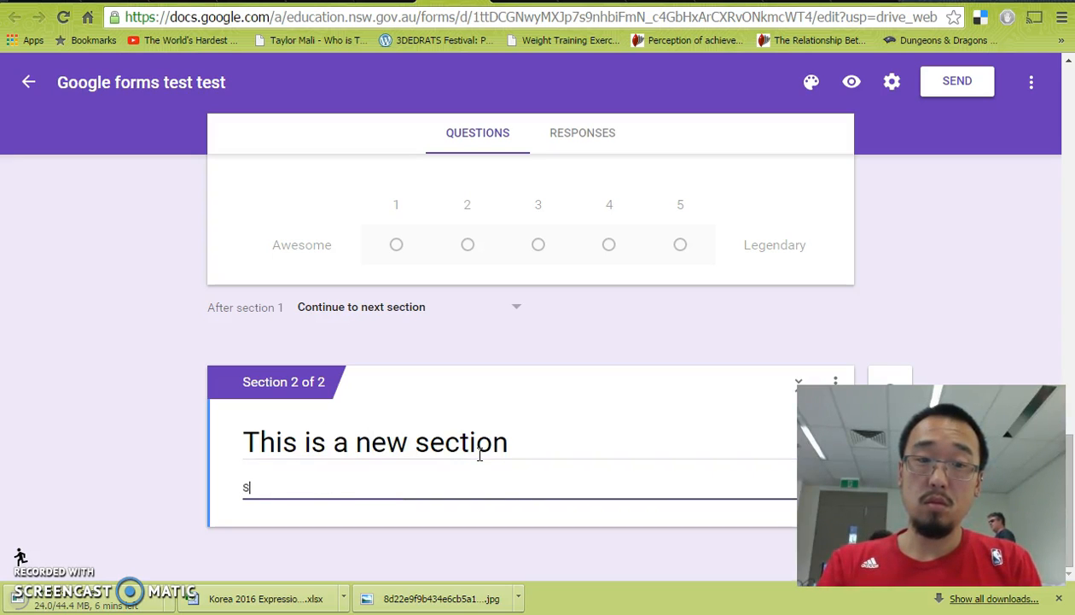
{"action": "type", "text": "w section"}
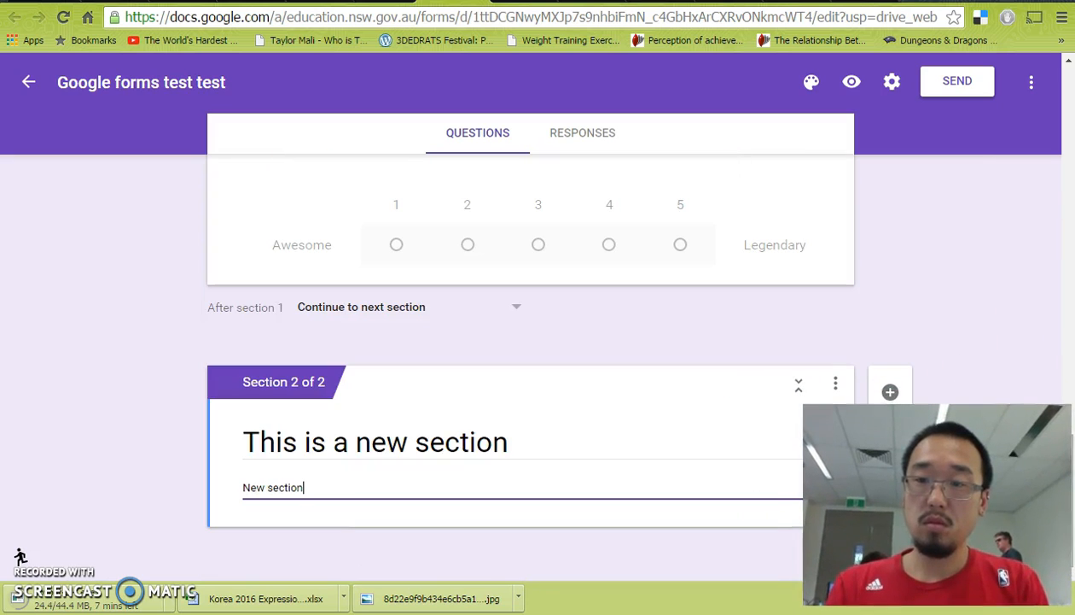
- Add a question to the new section and set its answer type to Paragraph
{"action": "left_click", "coordinate": [891, 392]}
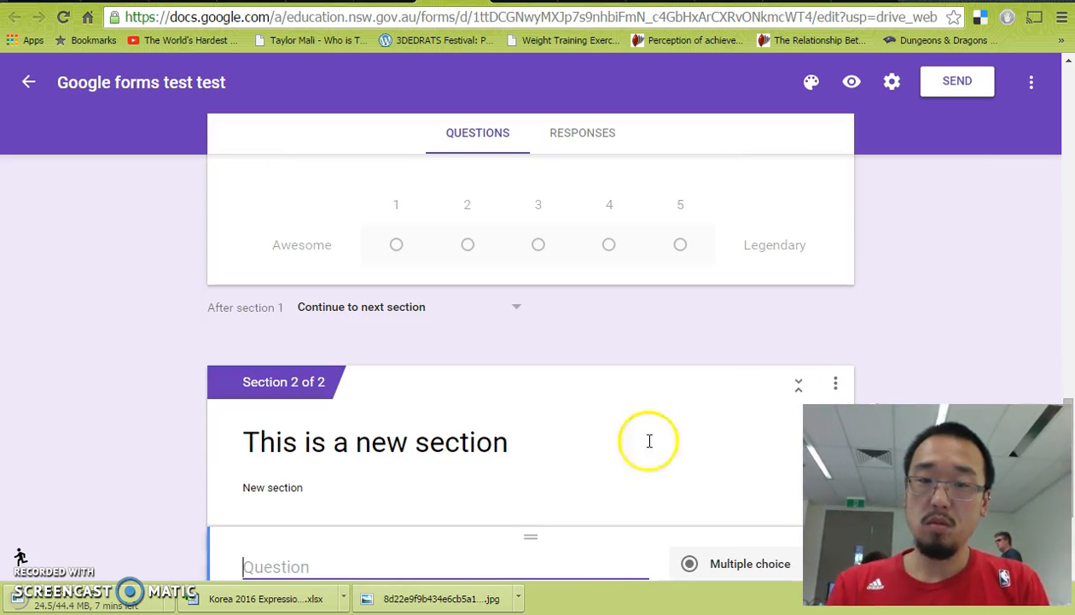
{"action": "scroll", "coordinate": [612, 464], "scroll_direction": "down", "scroll_amount": 3}
{"action": "left_click", "coordinate": [781, 354]}
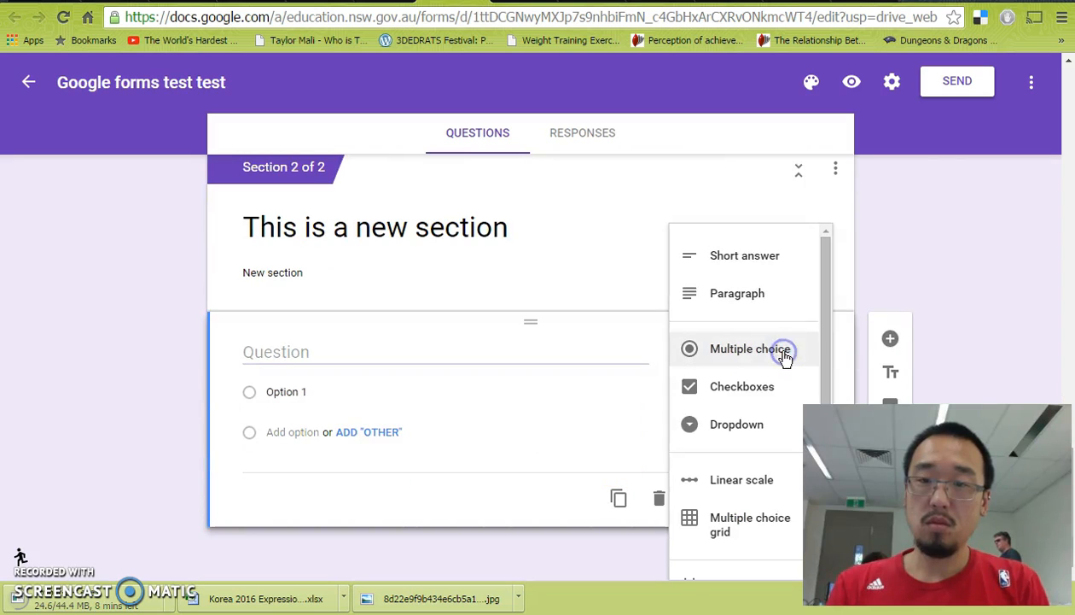
{"action": "left_click", "coordinate": [753, 295]}
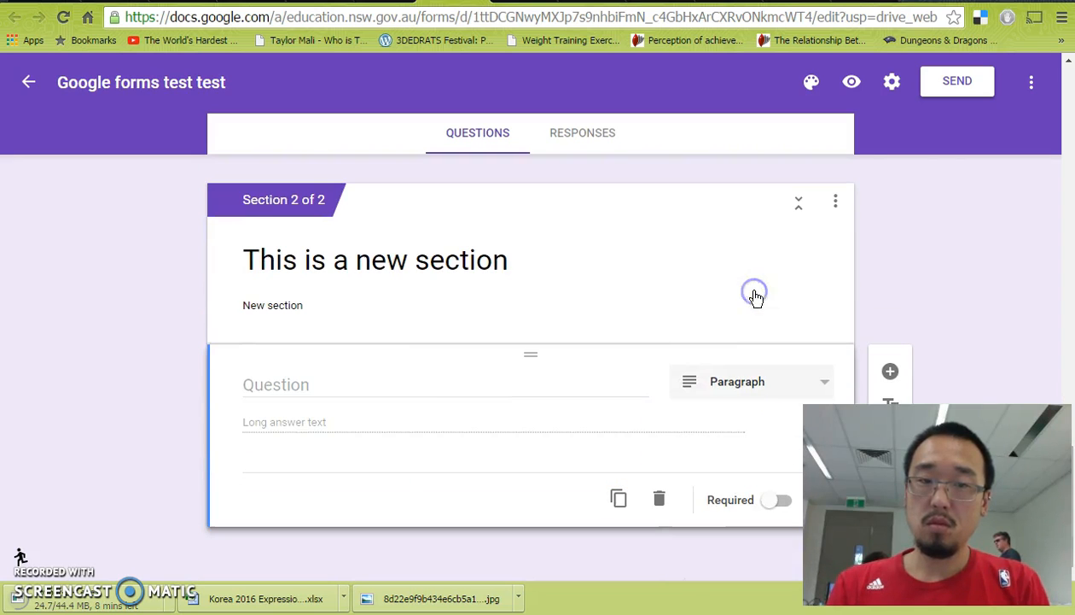
- Enter the question "Bonus question! - If 3 trees had 5 puppies, but my son wanted to eat strawberry lollipops, how can cows fly in space?"
{"action": "left_click", "coordinate": [387, 386]}
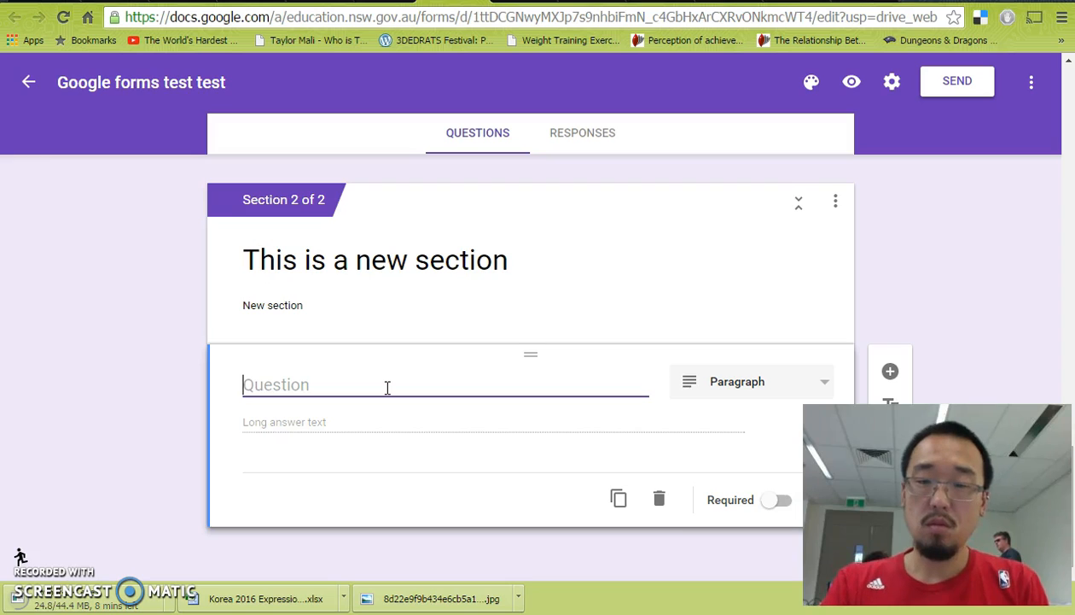
{"action": "type", "text": "Bonus que"}
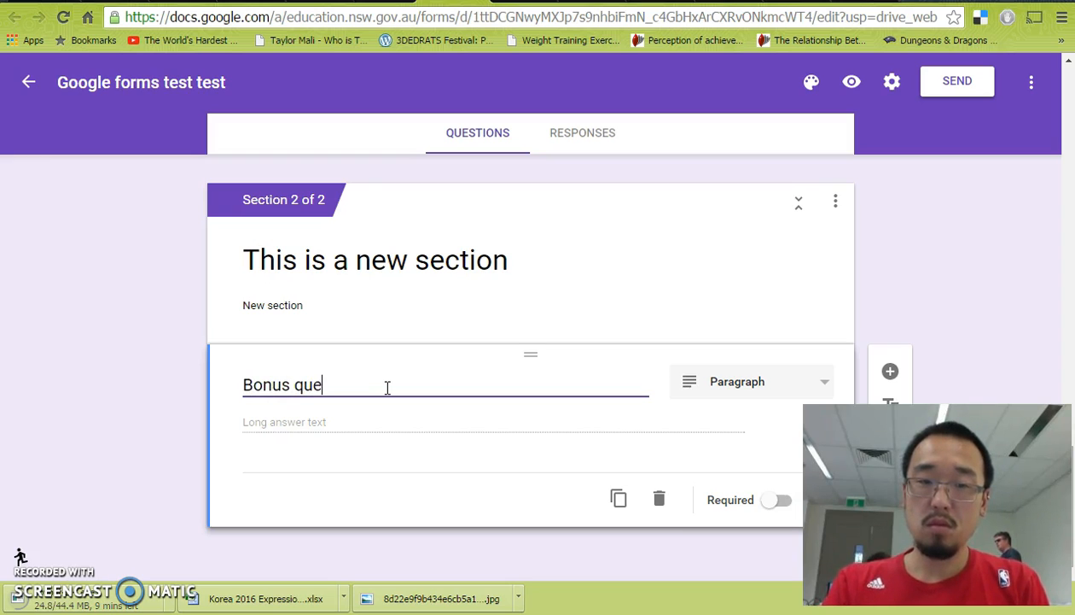
{"action": "type", "text": "stion"}
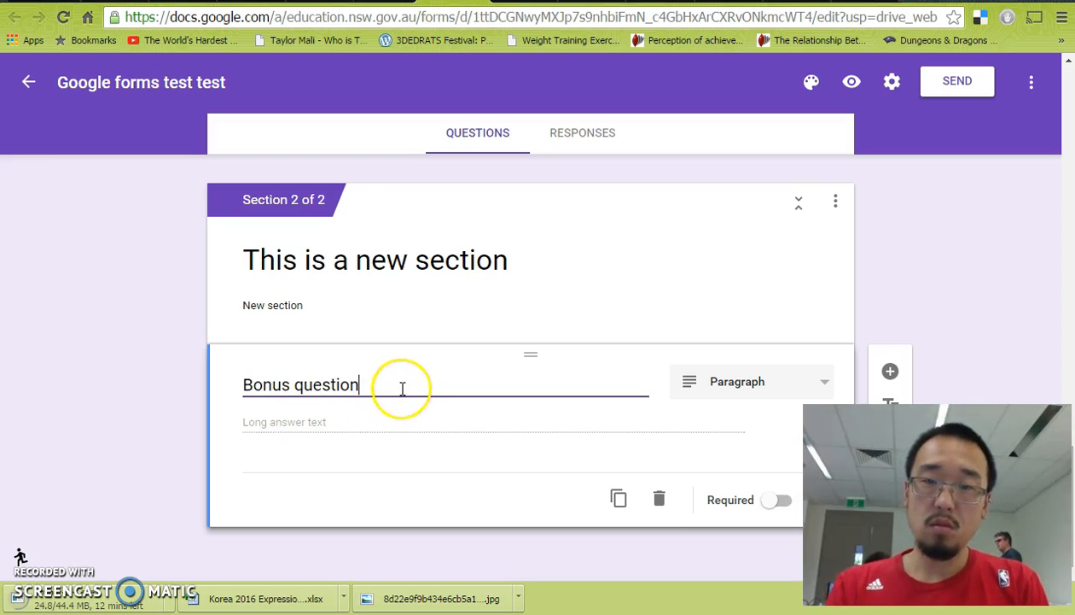
{"action": "type", "text": "! - "}
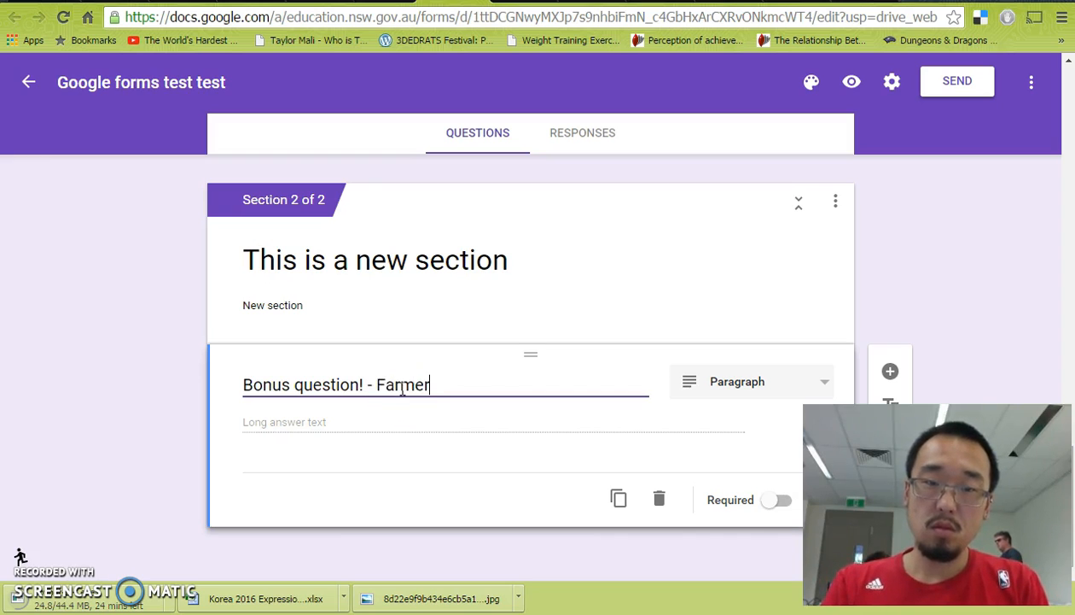
{"action": "type", "text": "Farmer"}
{"action": "key", "text": "BackSpace"}
{"action": "key", "text": "BackSpace"}
{"action": "key", "text": "BackSpace"}
{"action": "key", "text": "BackSpace"}
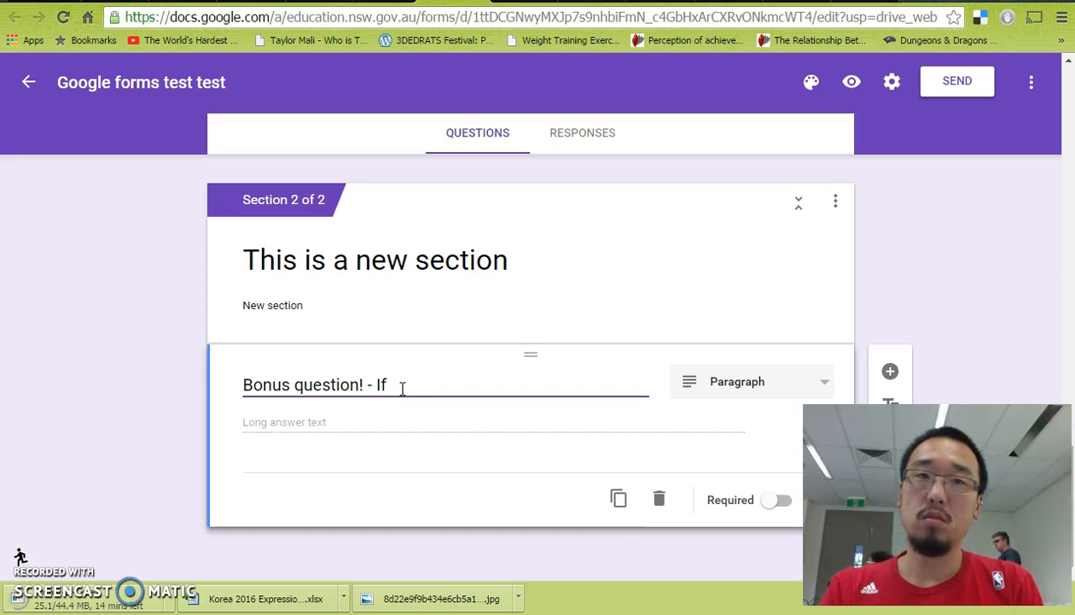
{"action": "type", "text": "3 trees had"}
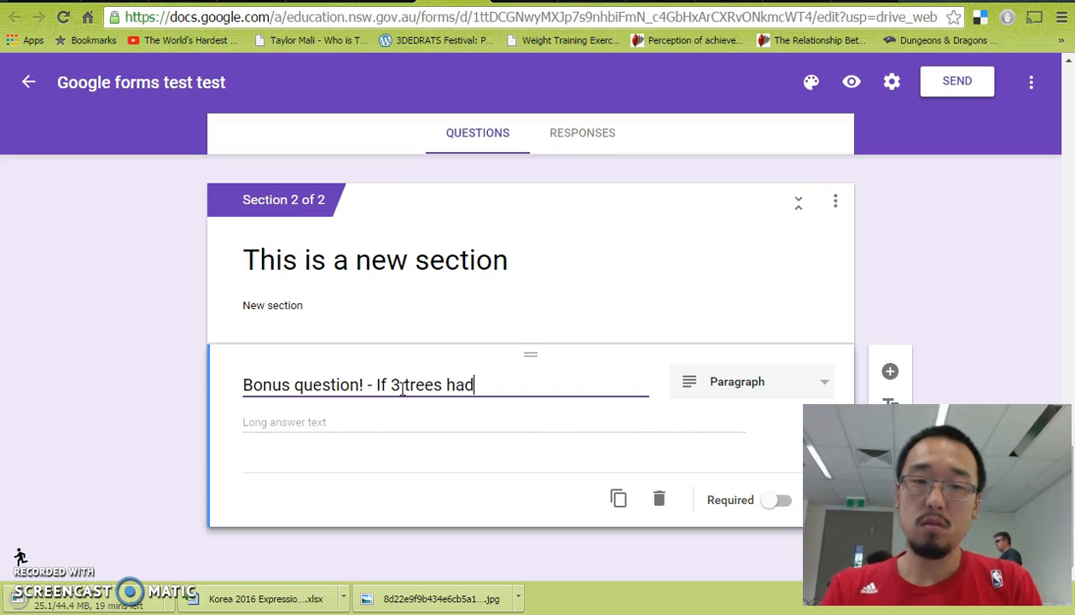
{"action": "type", "text": " 5 puppies, but my "}
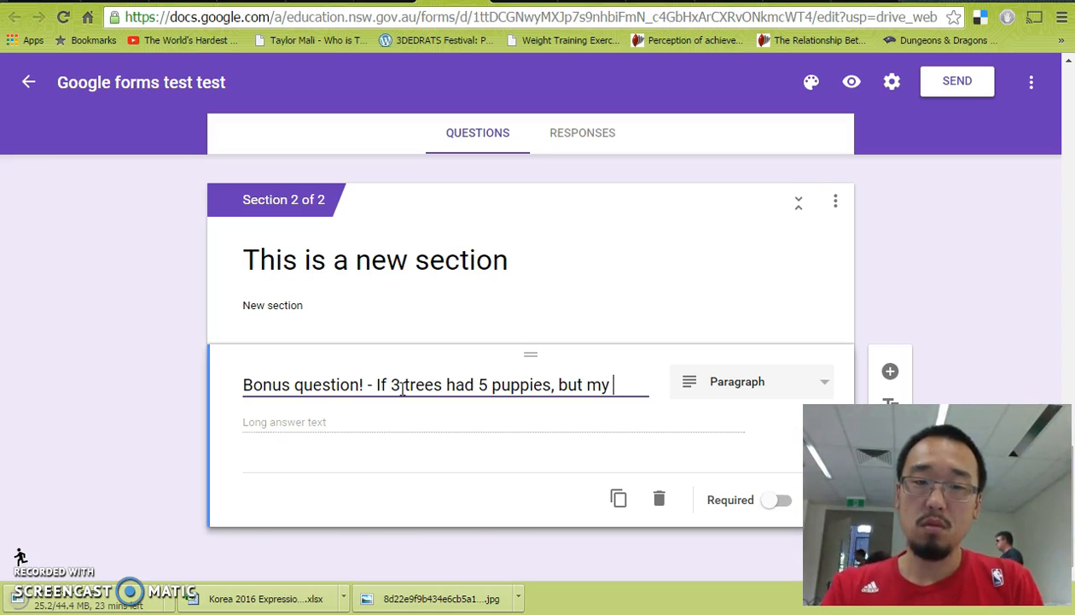
{"action": "type", "text": "son wanted to eat strawbe"}
{"action": "key", "text": "BackSpace"}
{"action": "key", "text": "BackSpace"}
{"action": "type", "text": "e"}
{"action": "key", "text": "BackSpace"}
{"action": "type", "text": "berry l"}
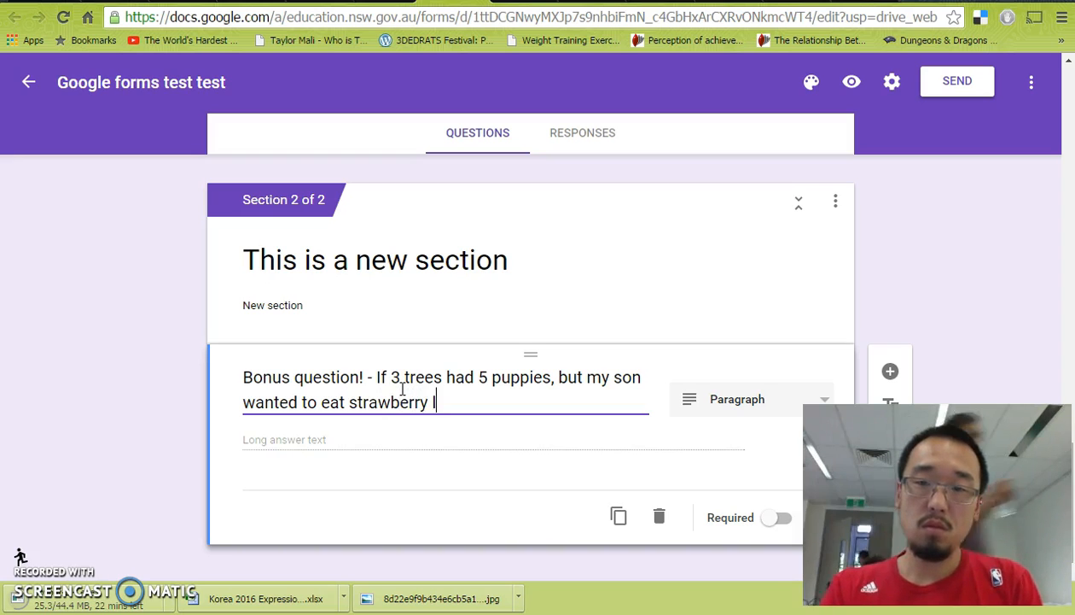
{"action": "type", "text": "ollipops"}
{"action": "type", "text": "."}
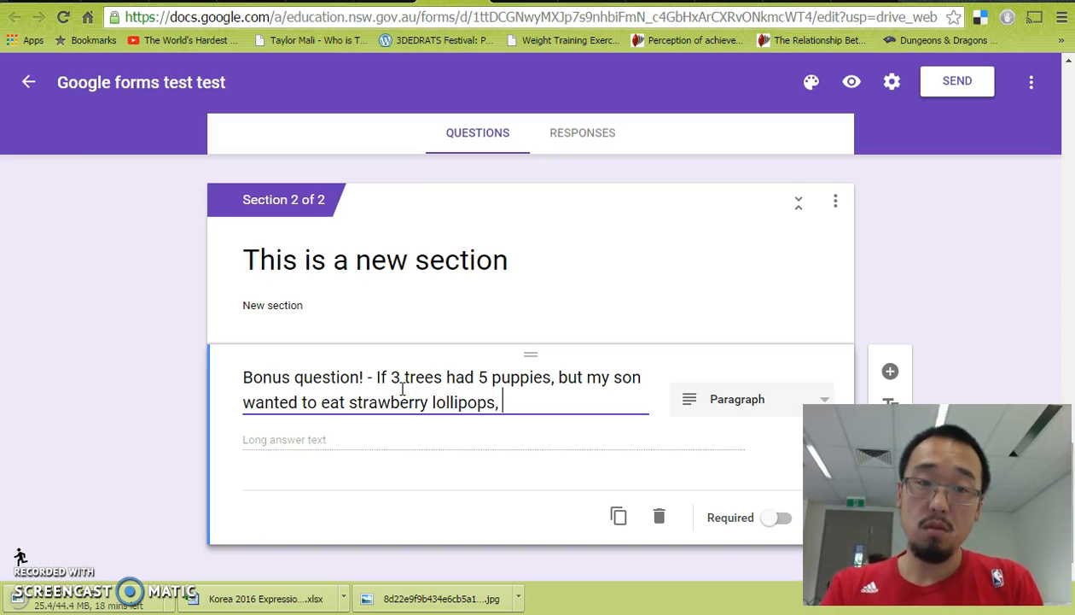
{"action": "type", "text": " how can c"}
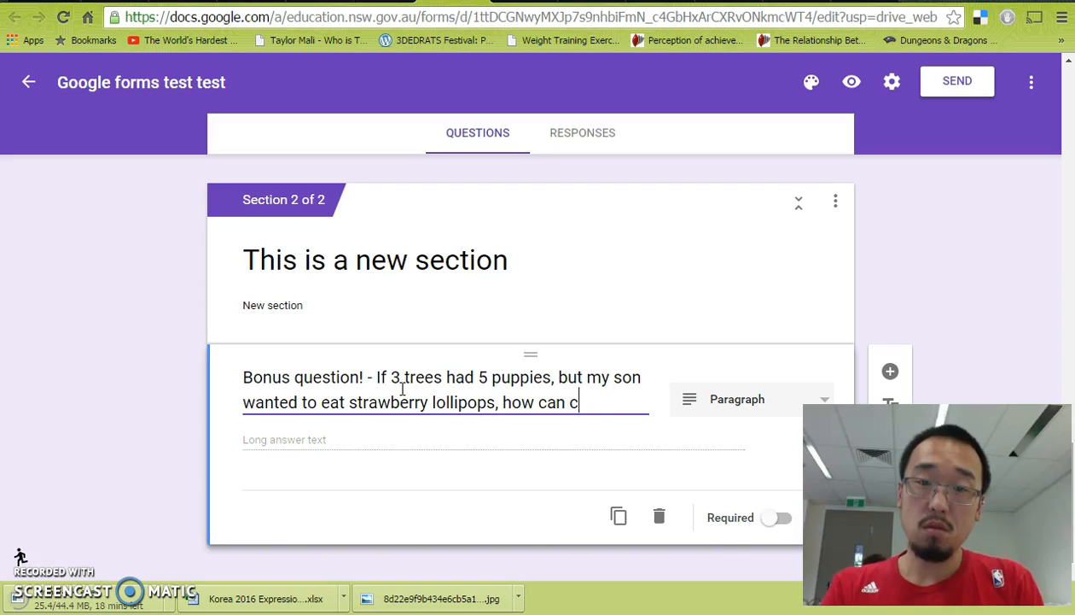
{"action": "type", "text": "ows fly in space?"}
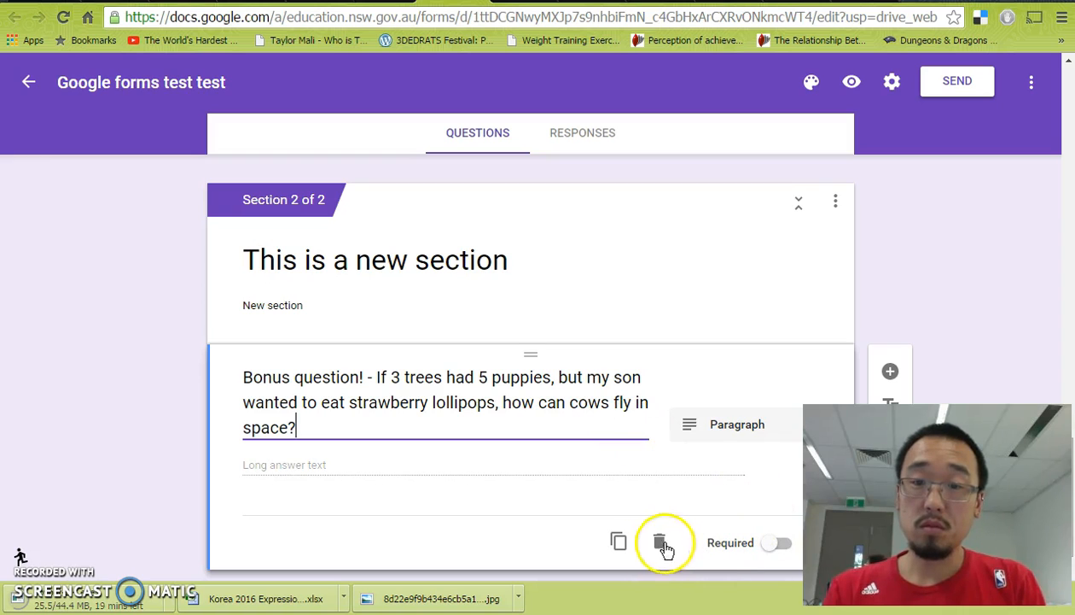
{"action": "scroll", "coordinate": [953, 362], "scroll_direction": "down", "scroll_amount": 1}
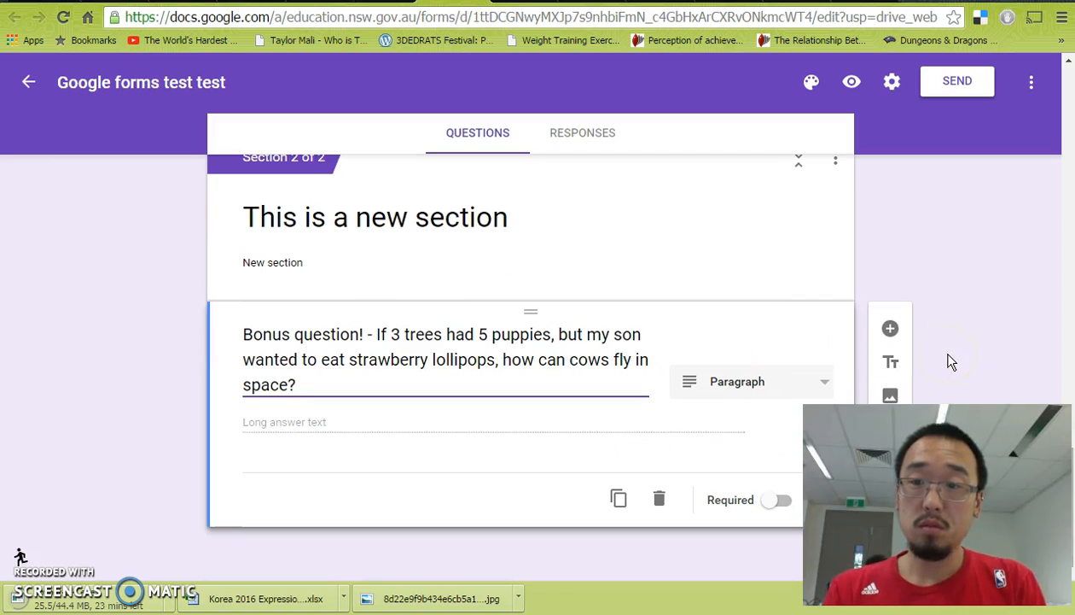
{"action": "left_click", "coordinate": [571, 461]}
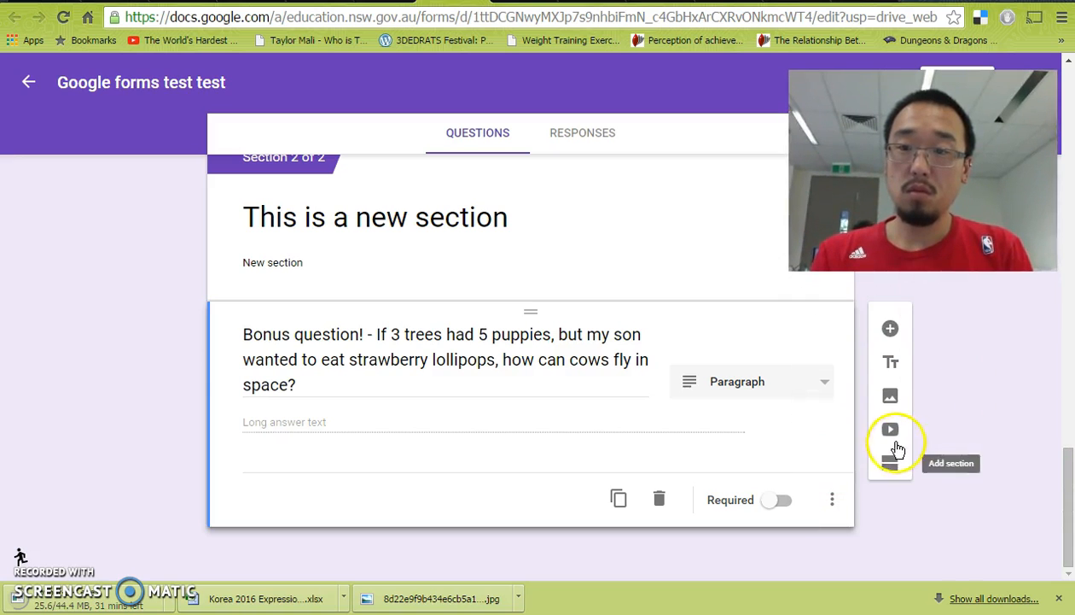
- Search YouTube for a "Cheesy old man smile" video to add to the form, and cancel the video selection
{"action": "left_click", "coordinate": [892, 433]}
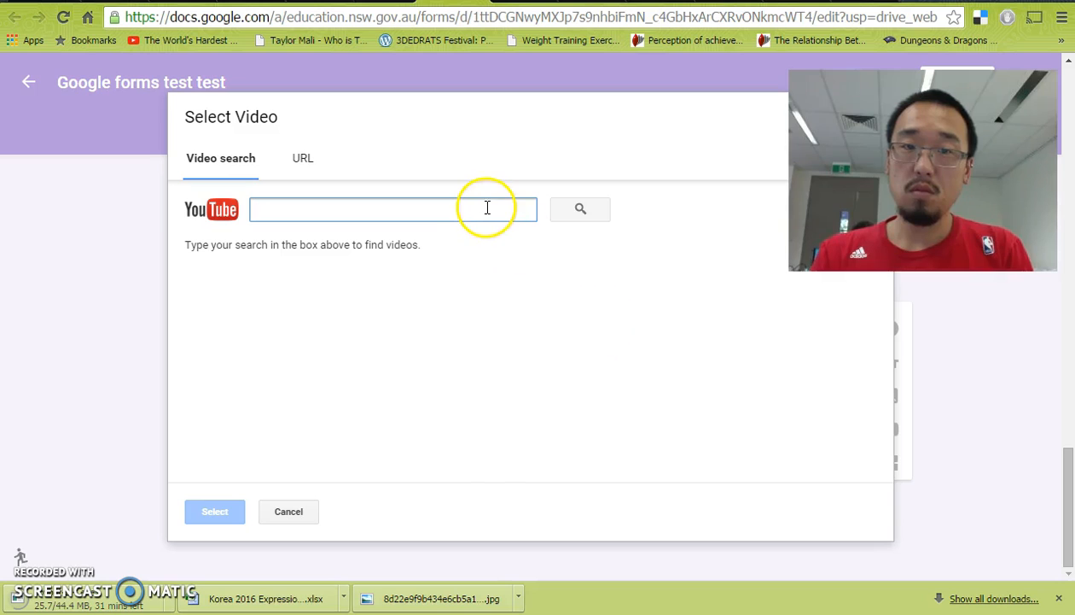
{"action": "left_click", "coordinate": [488, 210]}
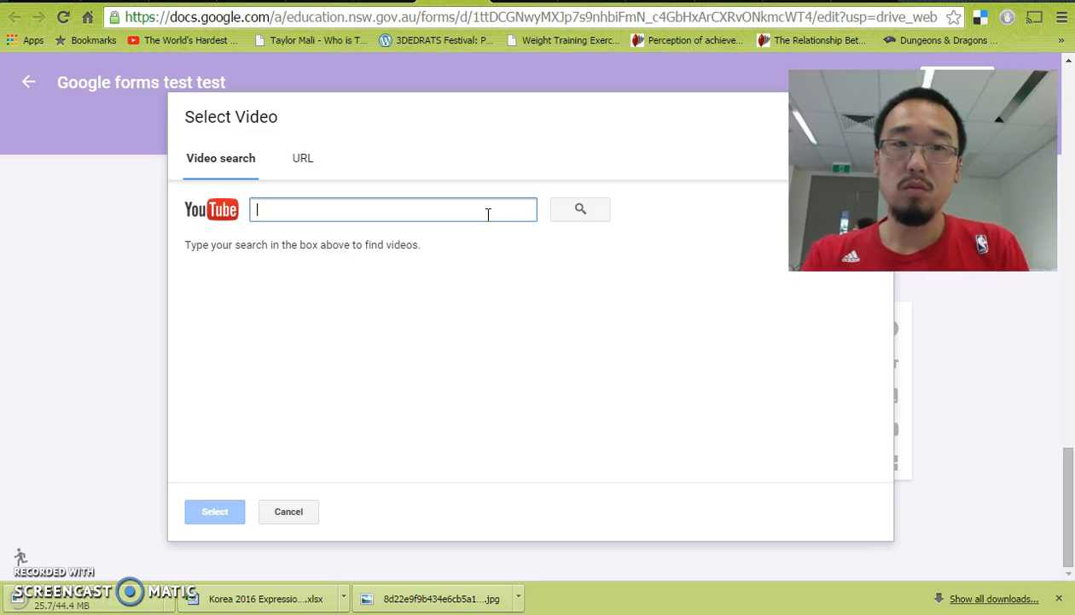
{"action": "type", "text": "Cheesy"}
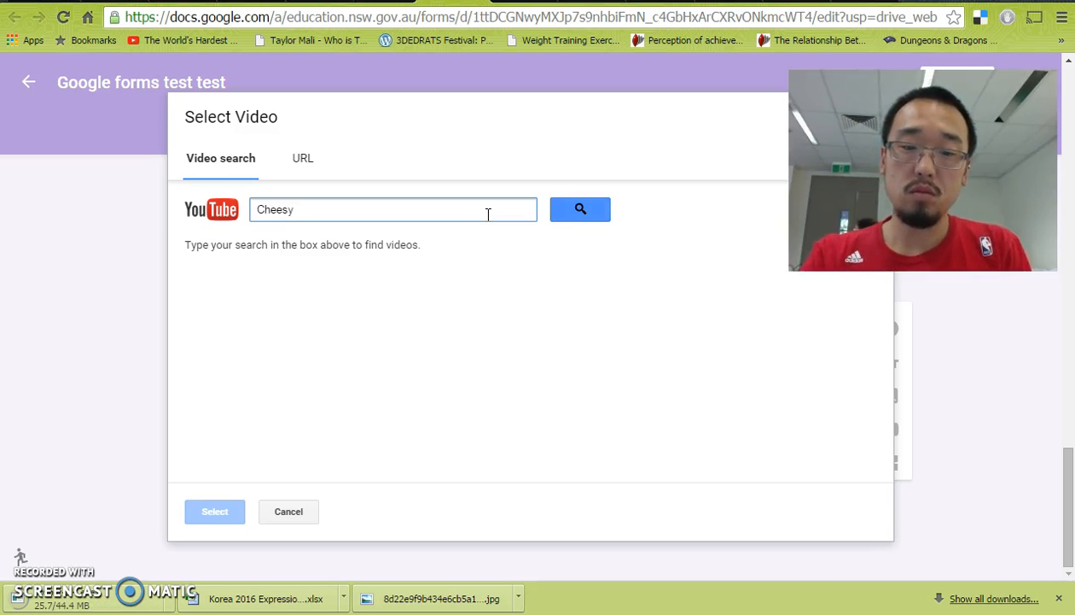
{"action": "type", "text": " old man smile"}
{"action": "key", "text": "Return"}
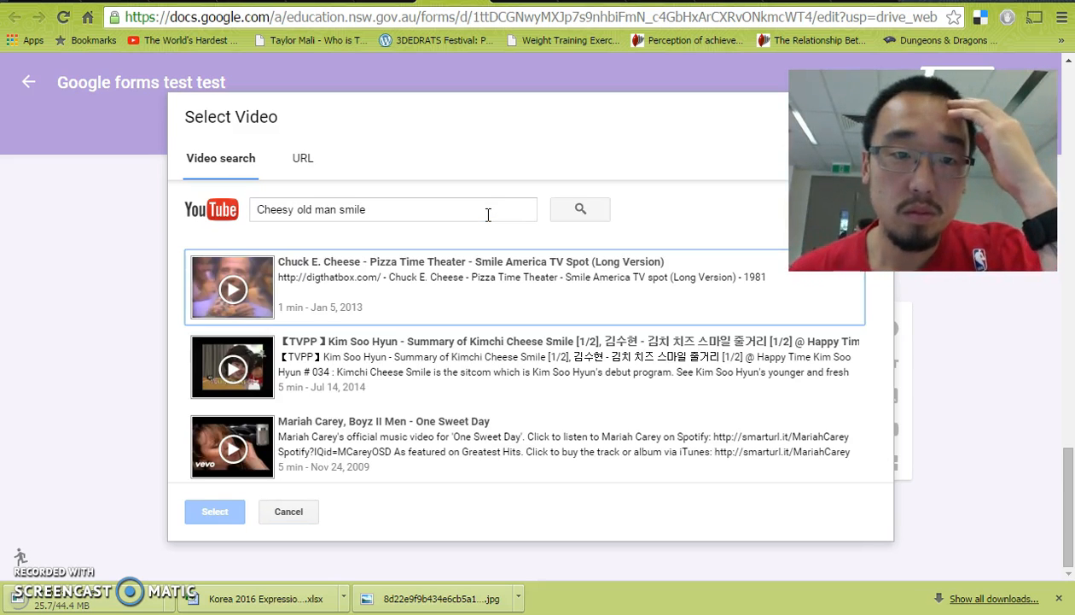
{"action": "scroll", "coordinate": [538, 408], "scroll_direction": "down", "scroll_amount": 5}
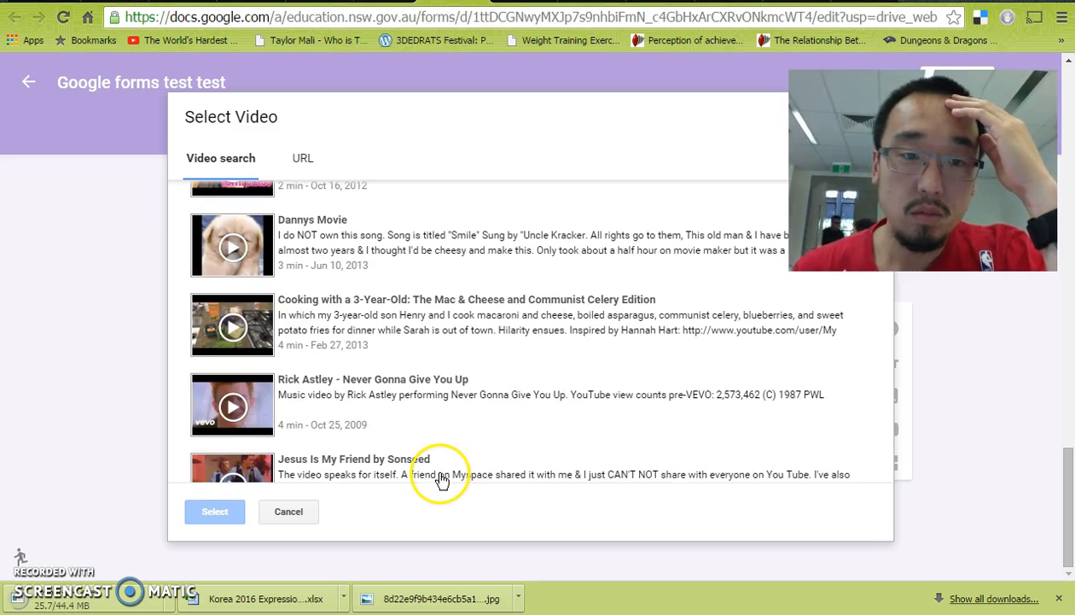
{"action": "left_click", "coordinate": [300, 511]}
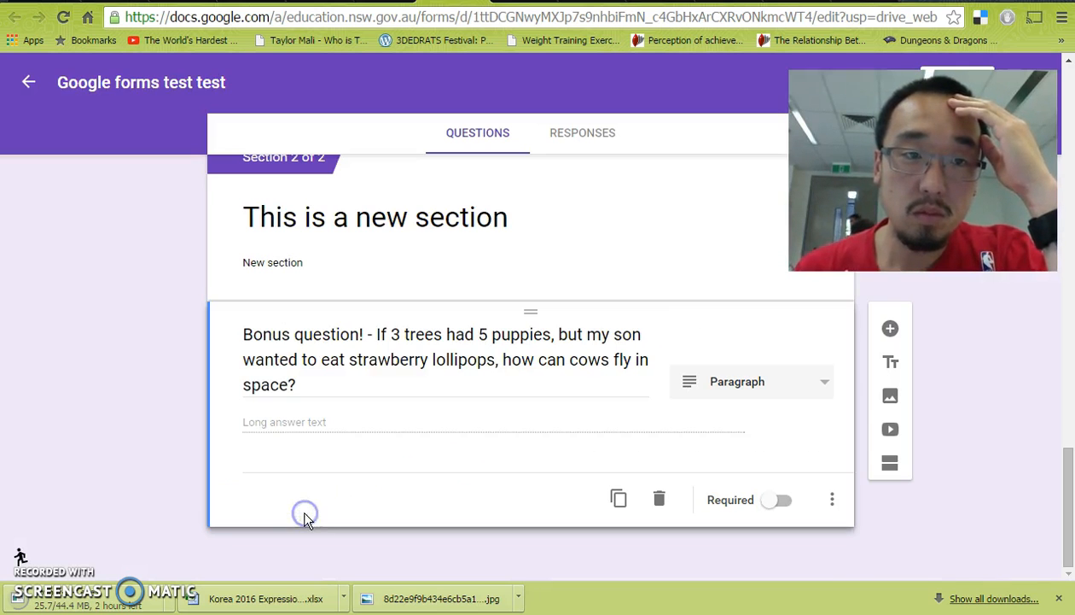
- Start inserting an image below the bonus question and search Google images for "cheesy smile old man"
{"action": "left_click", "coordinate": [890, 395]}
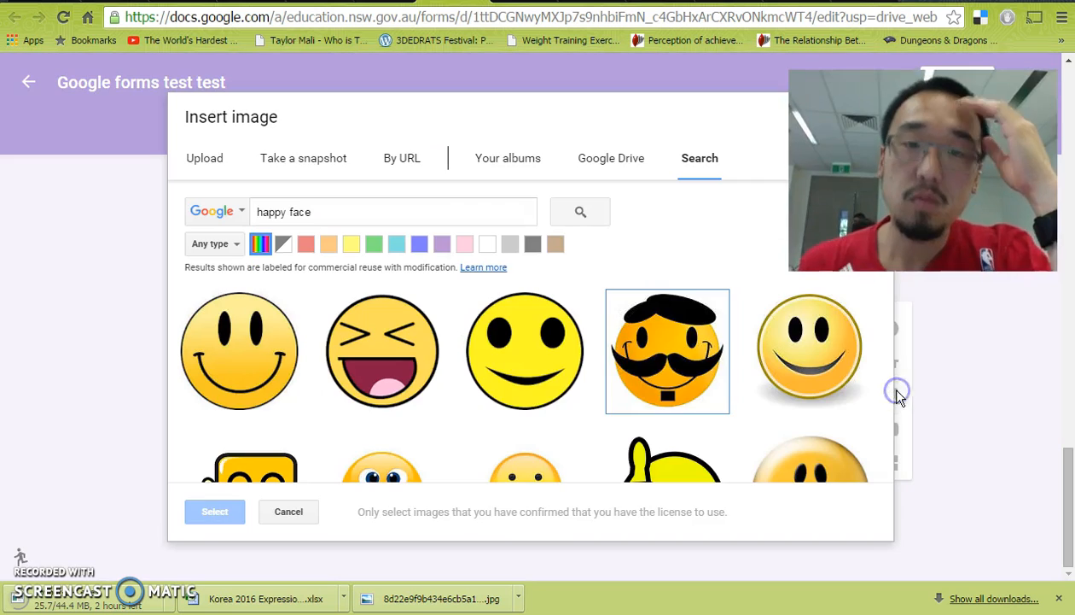
{"action": "left_click_drag", "start_coordinate": [464, 209], "coordinate": [121, 199]}
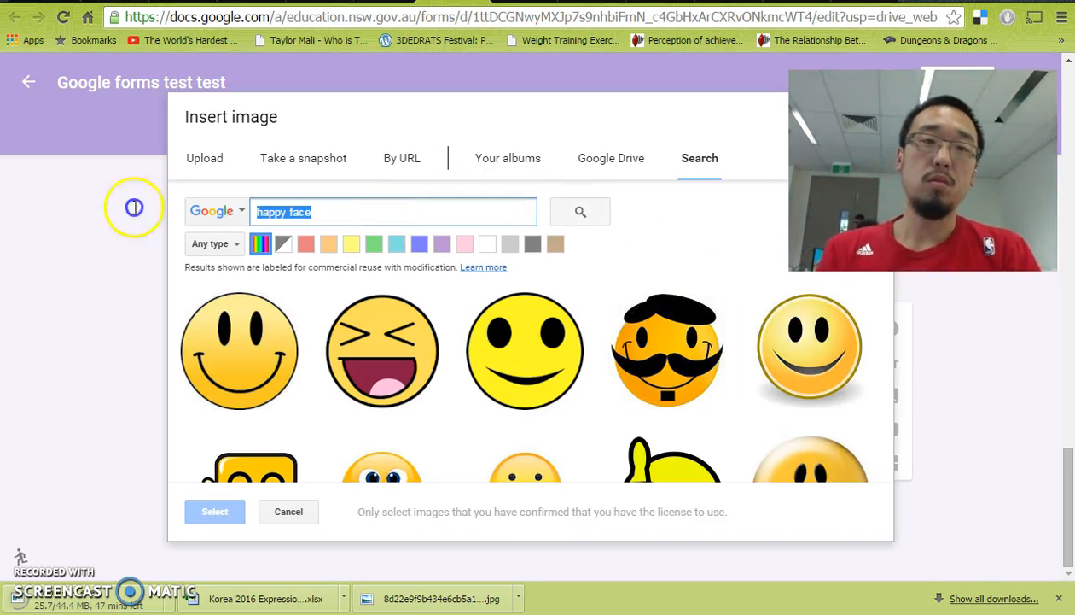
{"action": "type", "text": "cheesy smile old man"}
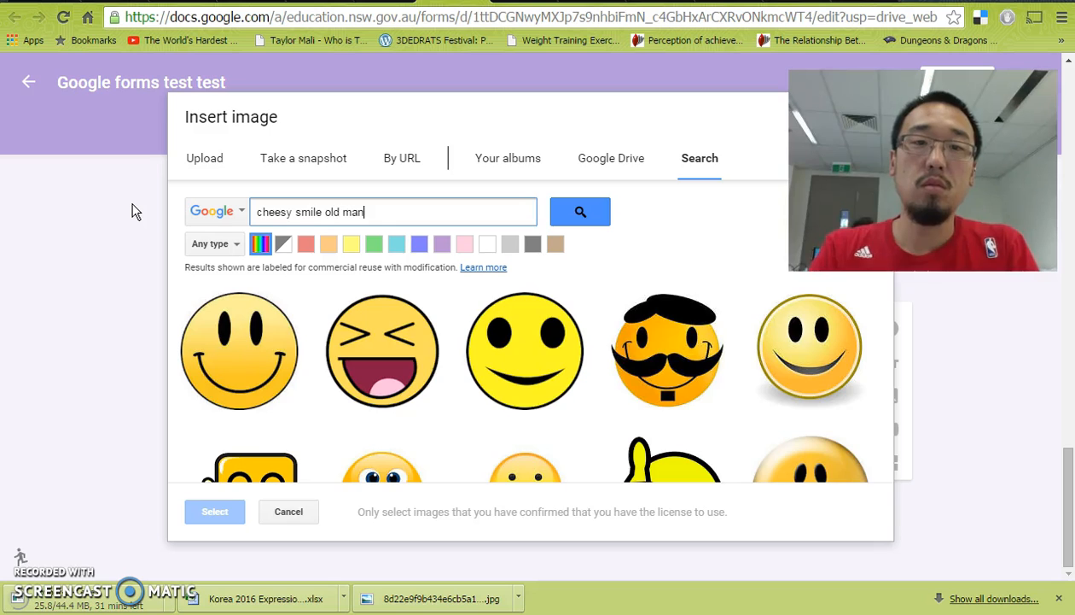
{"action": "key", "text": "Return"}
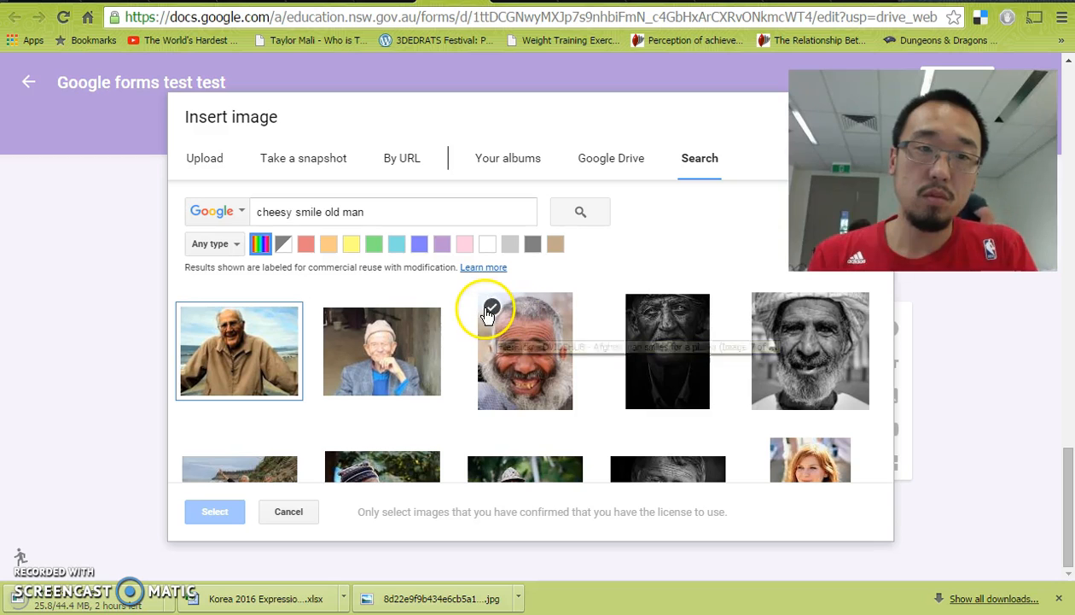
{"action": "scroll", "coordinate": [666, 232], "scroll_direction": "down", "scroll_amount": 3}
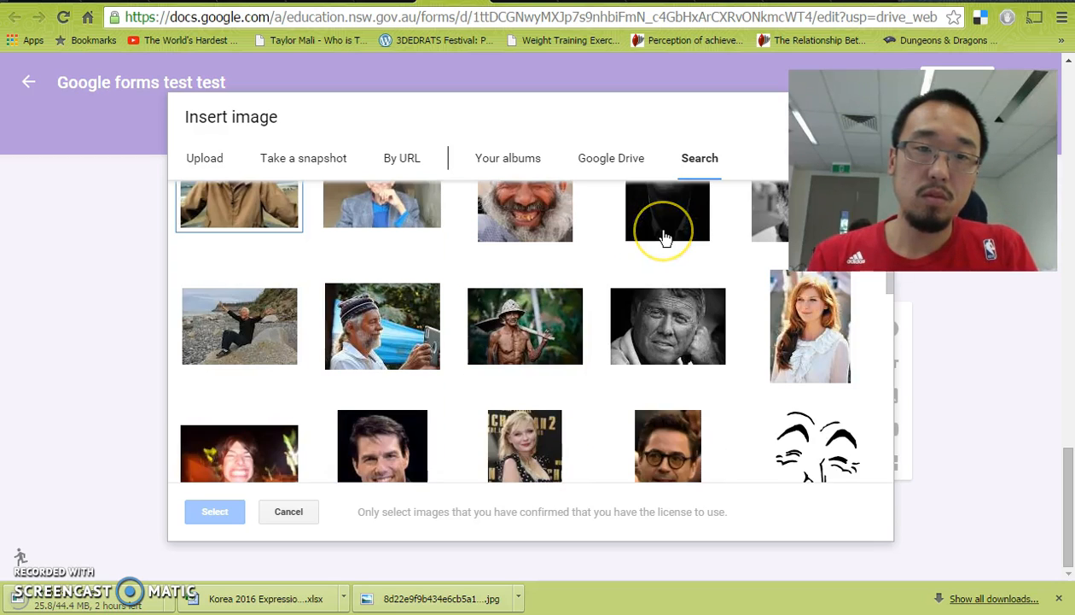
- Search Google images for "spongebob" instead and insert the yellow SpongeBob face picture below the bonus question
{"action": "scroll", "coordinate": [667, 235], "scroll_direction": "up", "scroll_amount": 3}
{"action": "left_click_drag", "start_coordinate": [390, 213], "coordinate": [144, 212]}
{"action": "type", "text": "spong"}
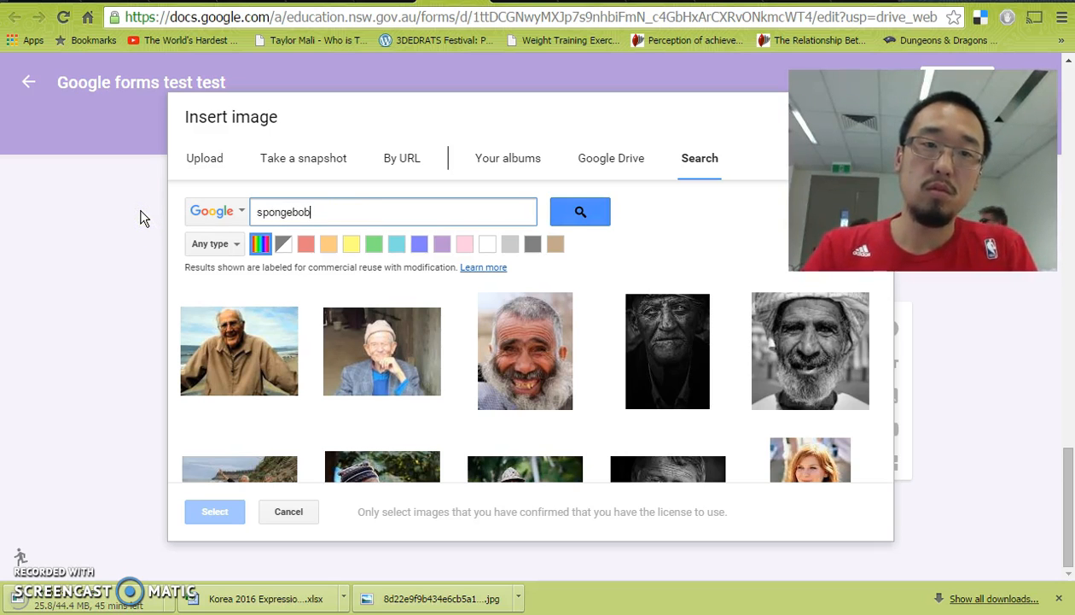
{"action": "type", "text": "ebob"}
{"action": "key", "text": "Return"}
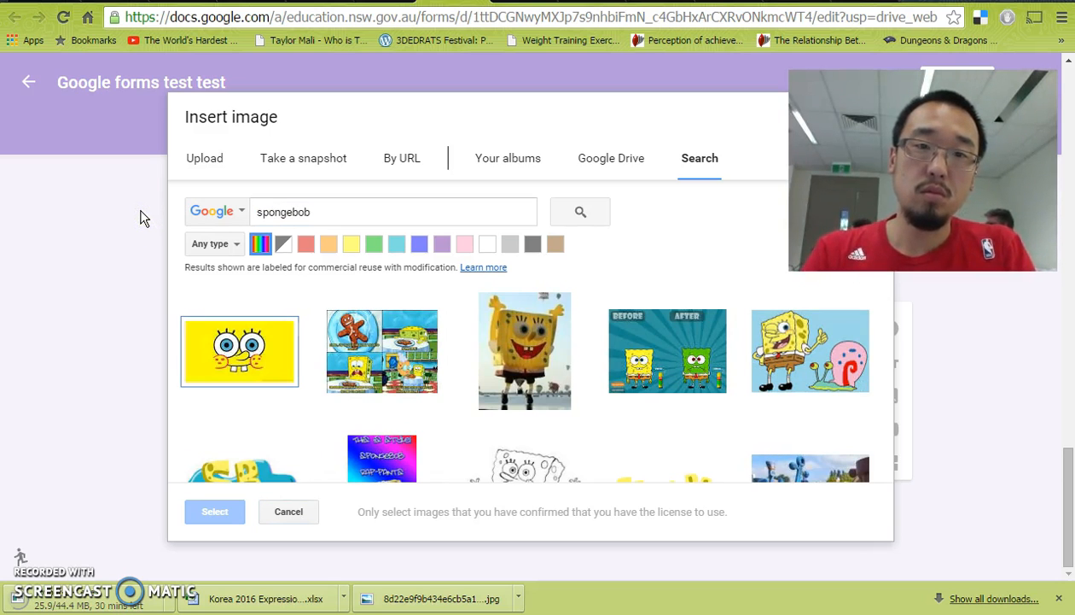
{"action": "left_click", "coordinate": [209, 335]}
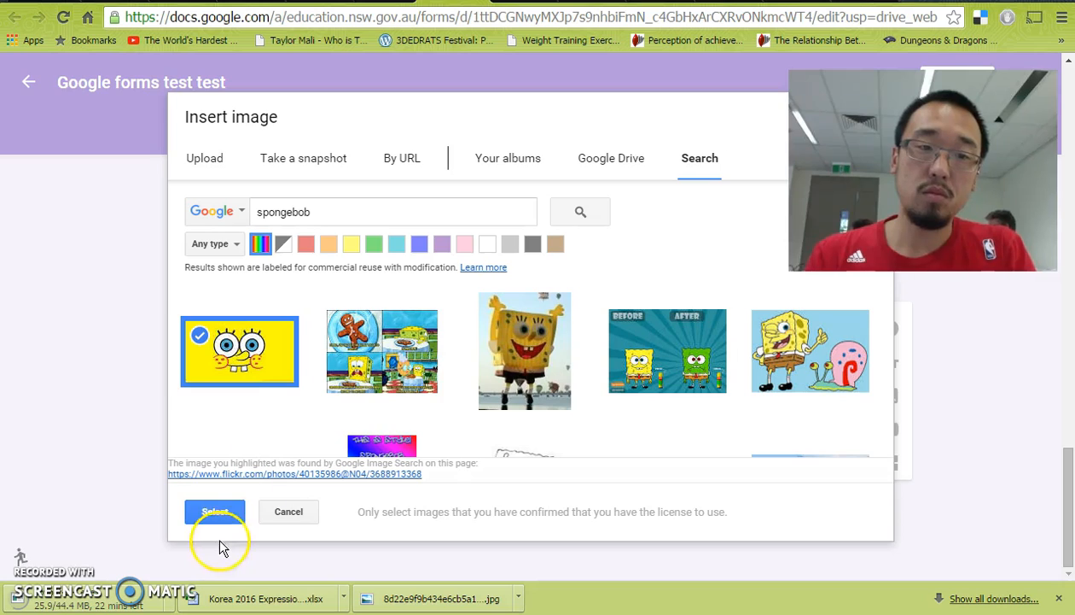
{"action": "left_click", "coordinate": [224, 516]}
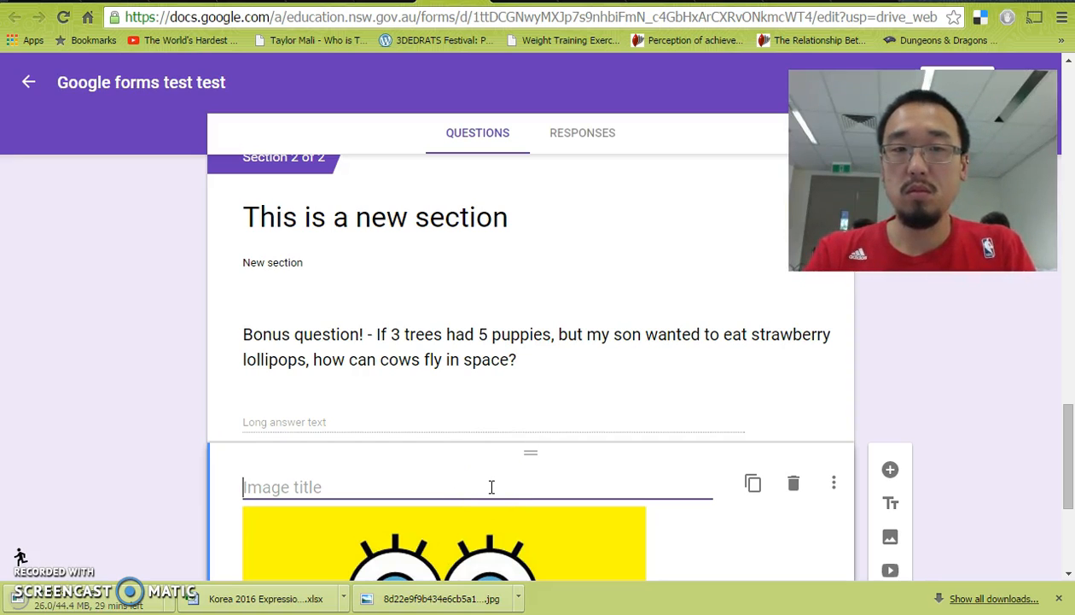
- Give the inserted SpongeBob image the title "Bye bye!"
{"action": "type", "text": "Bye"}
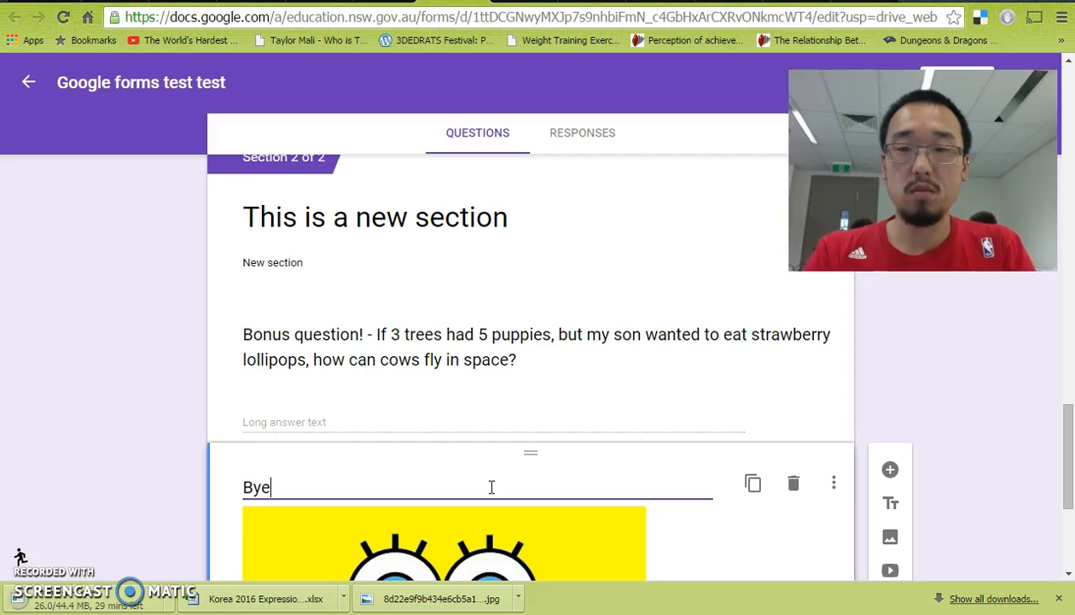
{"action": "type", "text": " bye!"}
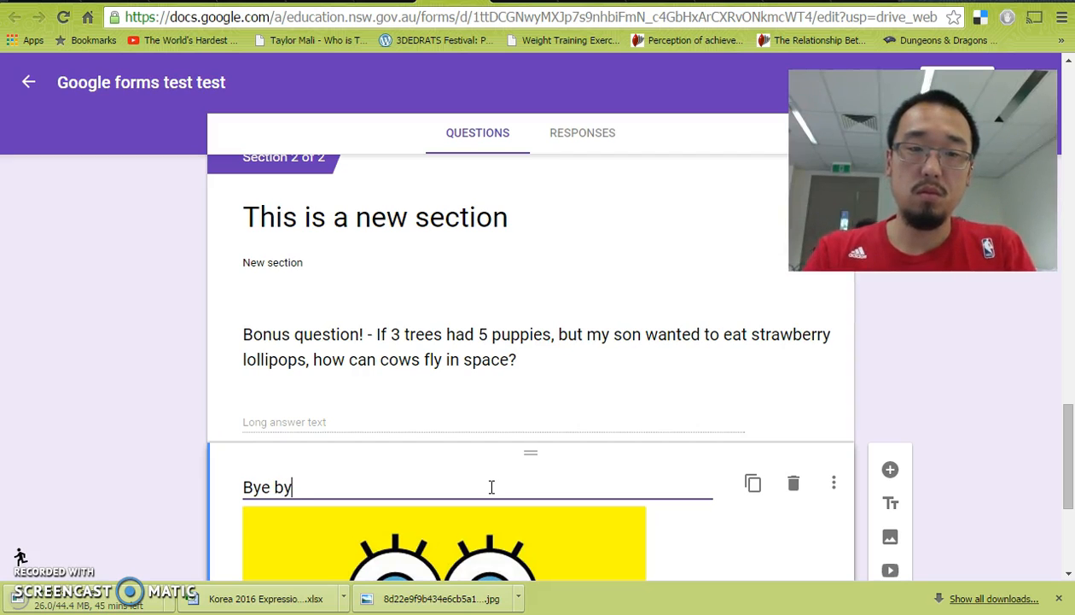
{"action": "left_click", "coordinate": [1022, 431]}
{"action": "scroll", "coordinate": [1023, 432], "scroll_direction": "down", "scroll_amount": 3}
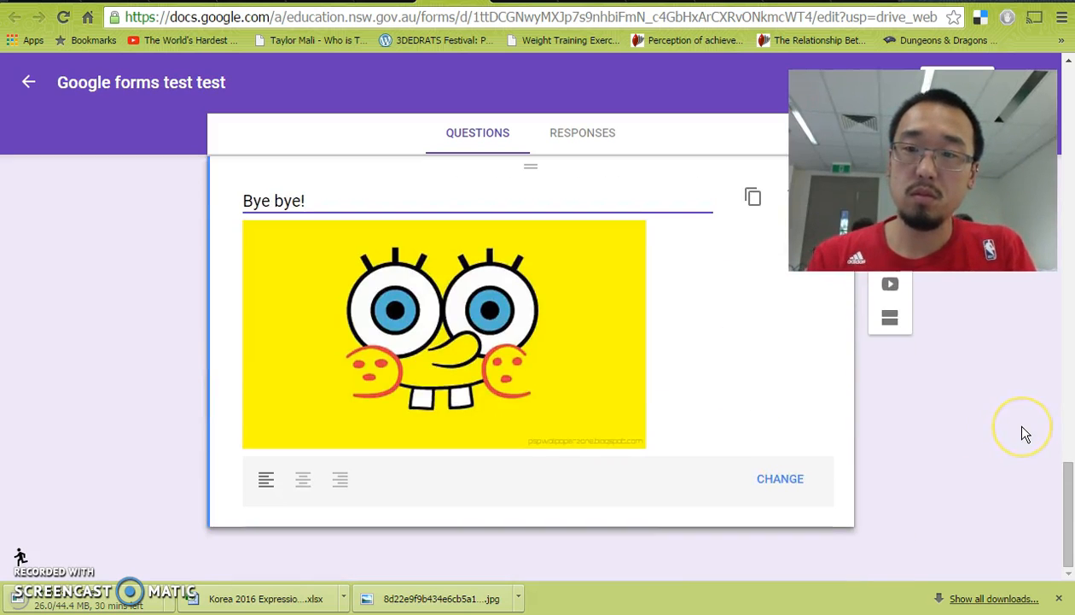
{"action": "scroll", "coordinate": [1024, 435], "scroll_direction": "up", "scroll_amount": 1}
{"action": "scroll", "coordinate": [1026, 434], "scroll_direction": "up", "scroll_amount": 1}
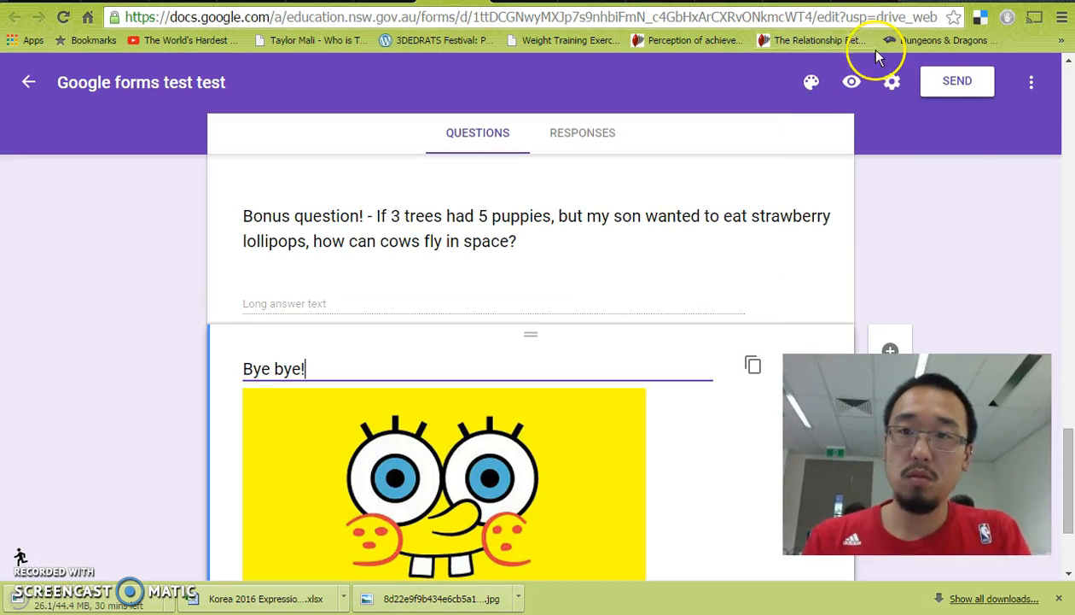
- Try green as the form's theme color, and set it to pink
{"action": "left_click", "coordinate": [811, 82]}
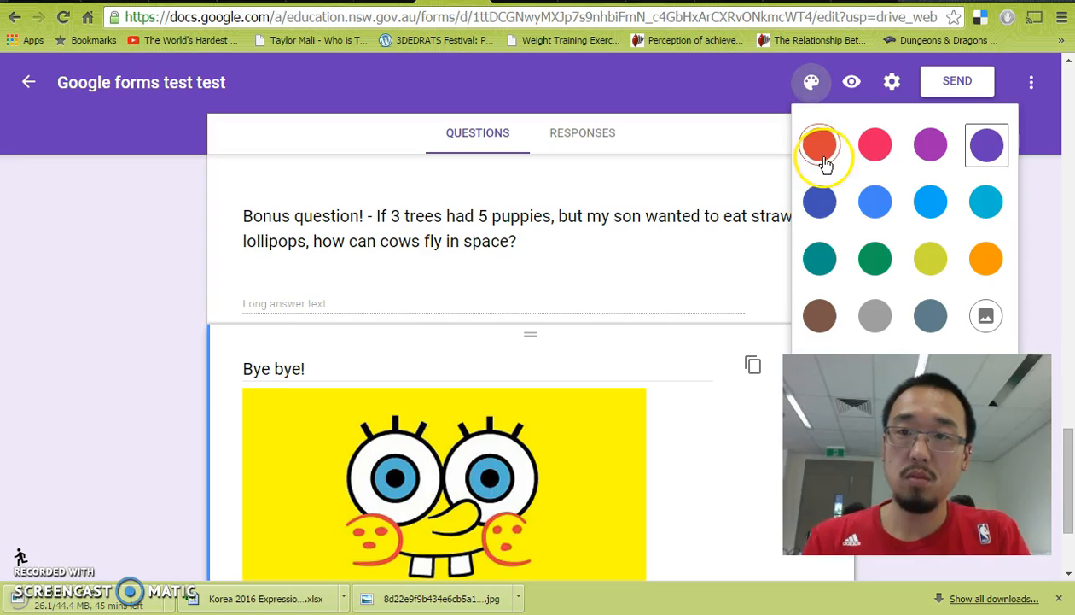
{"action": "left_click", "coordinate": [877, 258]}
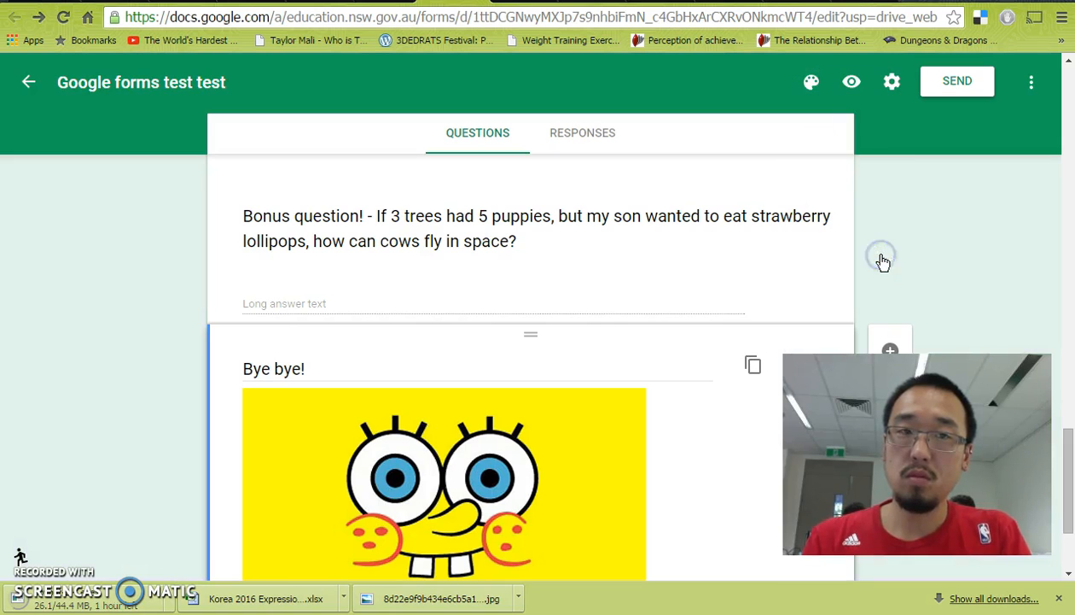
{"action": "left_click", "coordinate": [811, 82]}
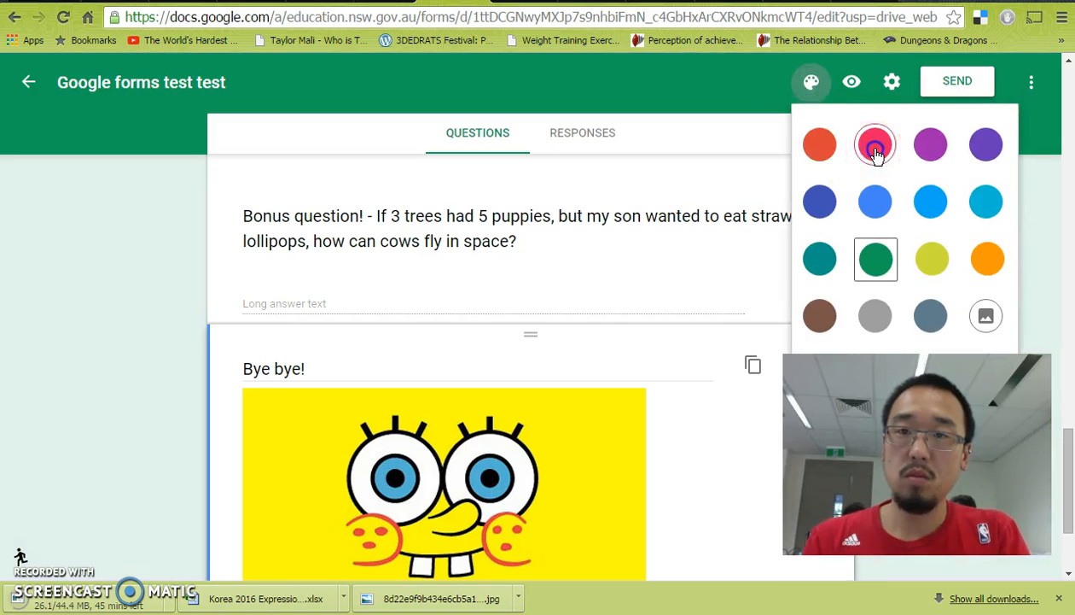
{"action": "left_click", "coordinate": [877, 152]}
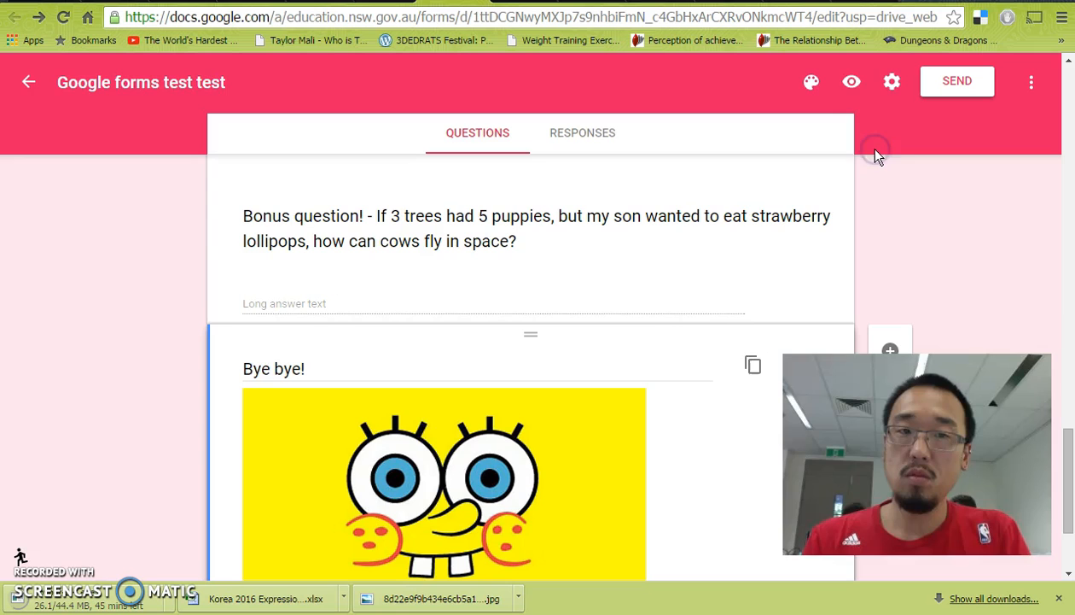
- Open the form settings and keep "Anyone" as the choice for who can respond
{"action": "left_click", "coordinate": [892, 81]}
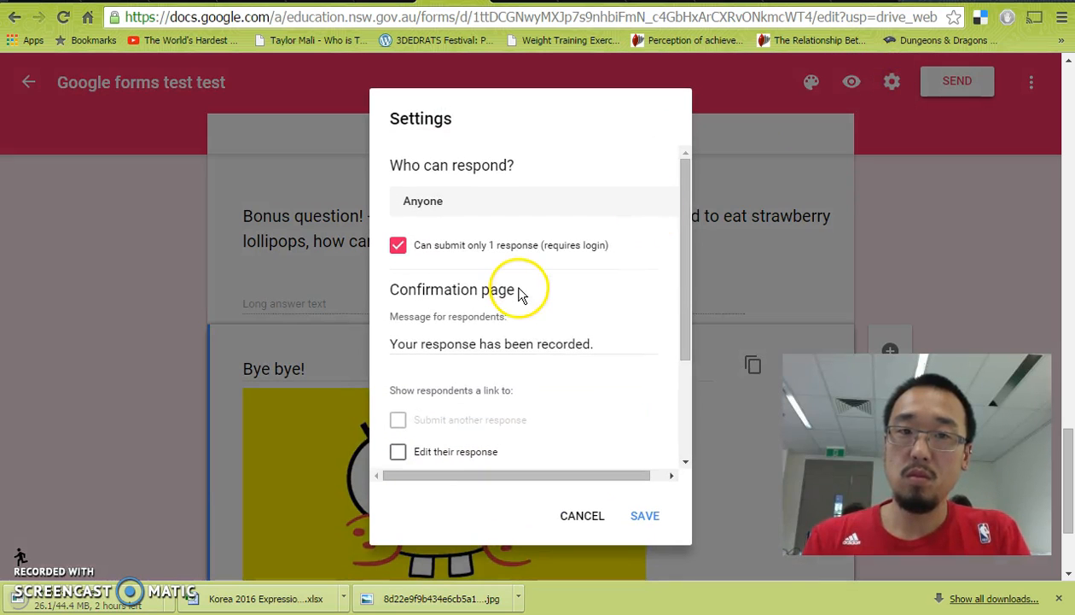
{"action": "left_click", "coordinate": [434, 205]}
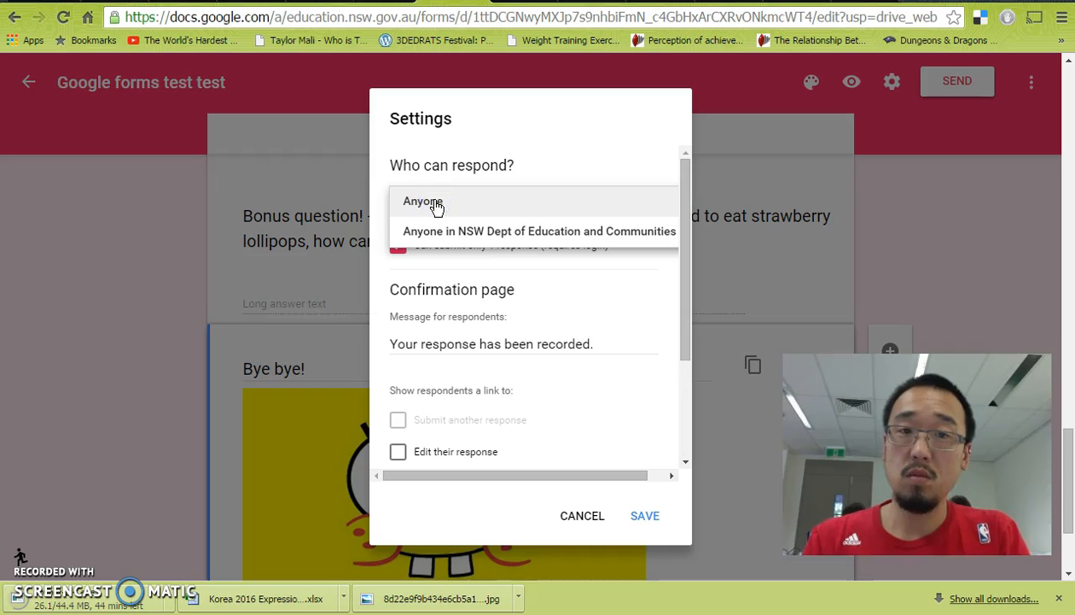
{"action": "left_click", "coordinate": [435, 205]}
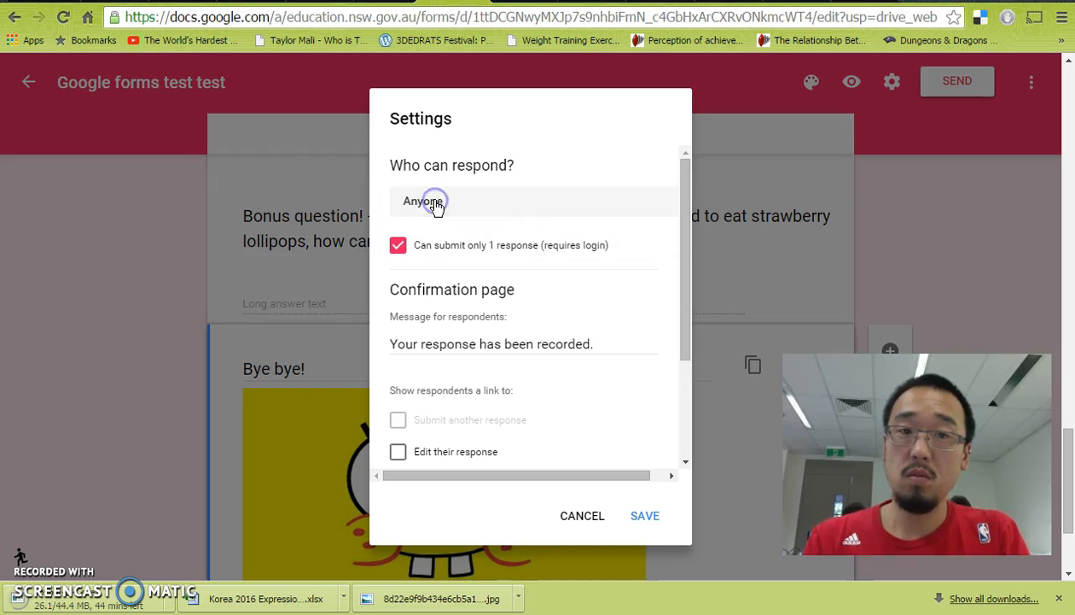
- Set the confirmation message to thank respondents and promise a high five for telling the teacher "I like eating asphalt and potatoes during full moons", ending with ":D"
{"action": "left_click", "coordinate": [502, 342]}
{"action": "left_click_drag", "start_coordinate": [608, 342], "coordinate": [369, 360]}
{"action": "type", "text": "THank"}
{"action": "key", "text": "BackSpace"}
{"action": "key", "text": "BackSpace"}
{"action": "key", "text": "BackSpace"}
{"action": "key", "text": "BackSpace"}
{"action": "type", "text": "hanks for "}
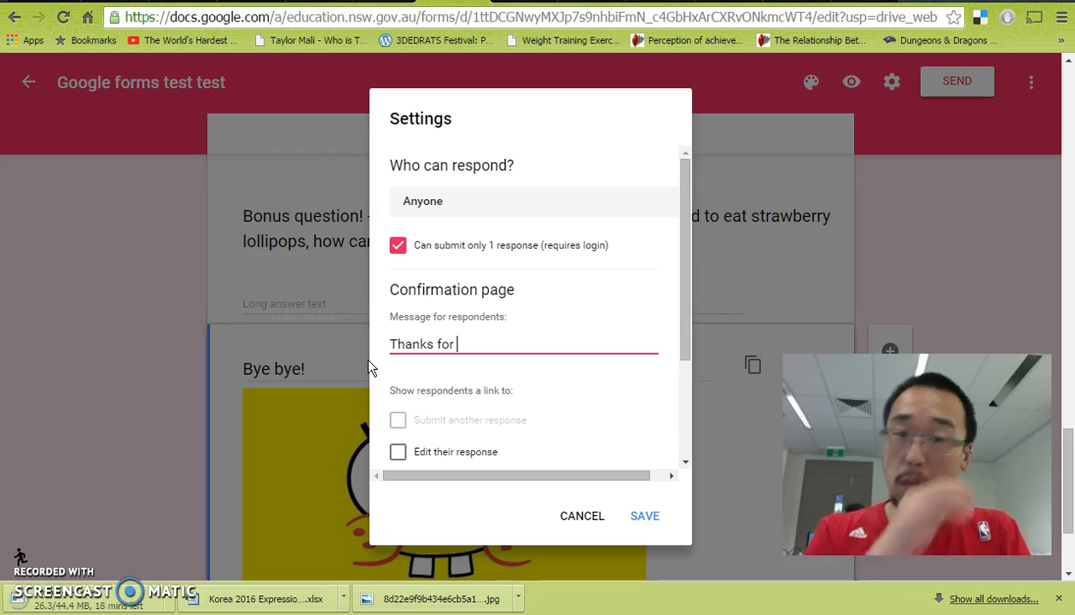
{"action": "type", "text": "completing this. Tell Mr. Koo"}
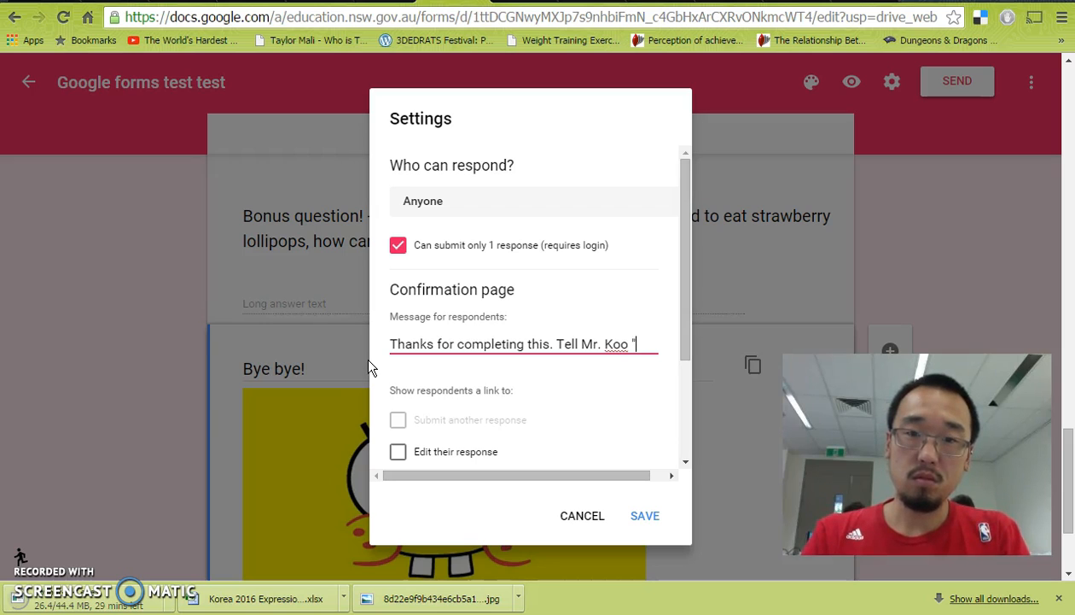
{"action": "type", "text": "I like"}
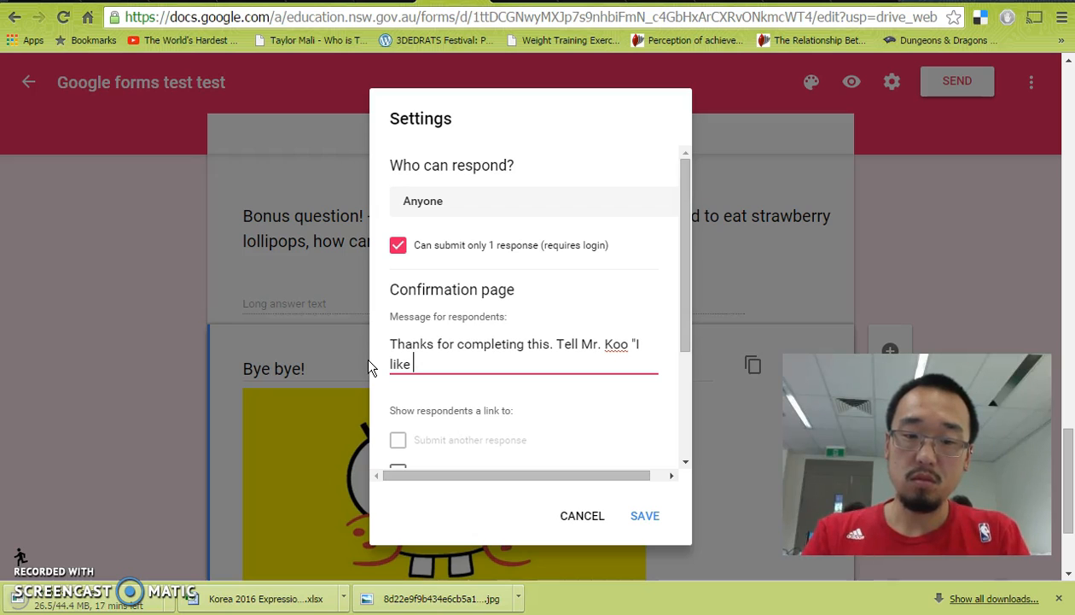
{"action": "type", "text": " gr"}
{"action": "type", "text": "e"}
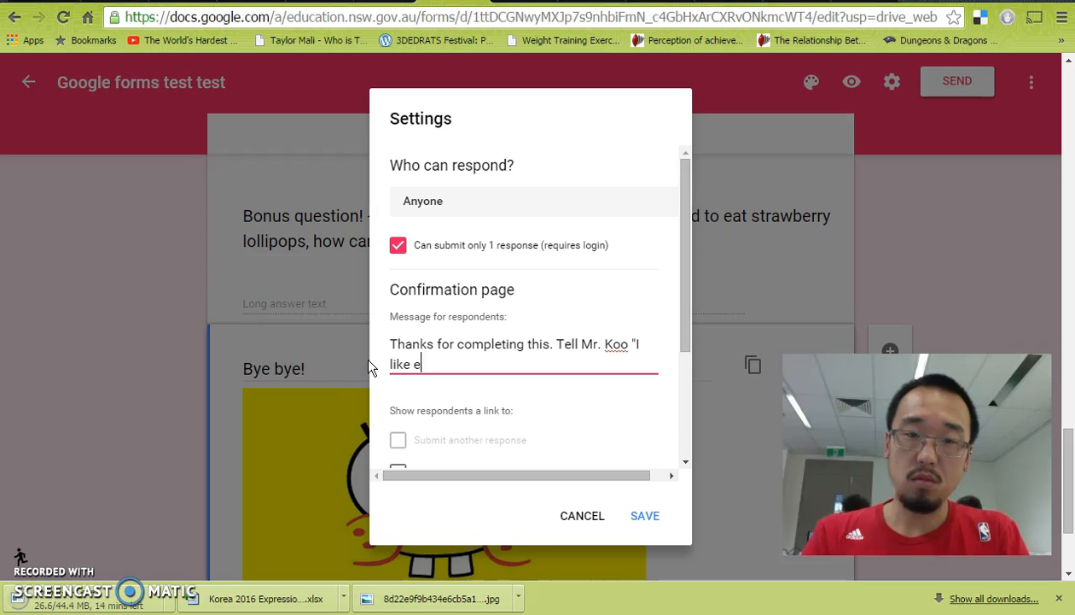
{"action": "type", "text": "ating aspha"}
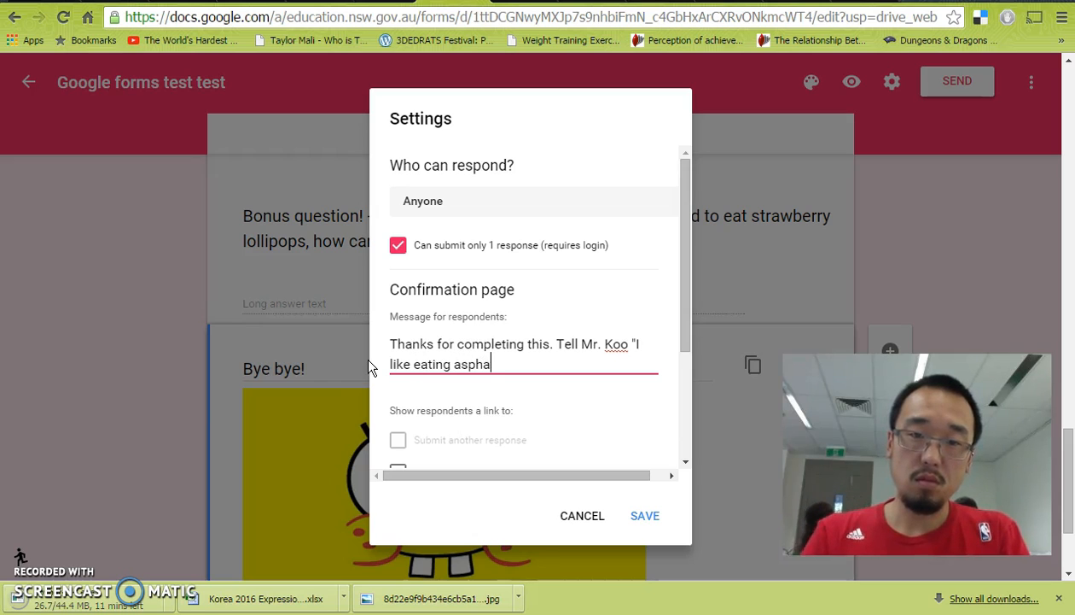
{"action": "type", "text": "lt and potatoes"}
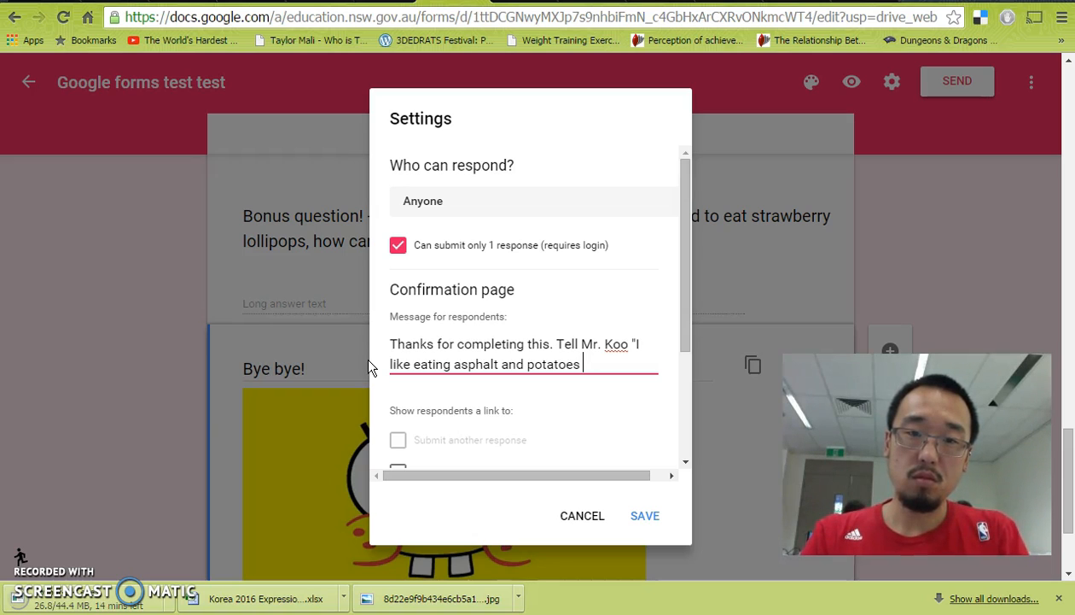
{"action": "type", "text": " during full moon"}
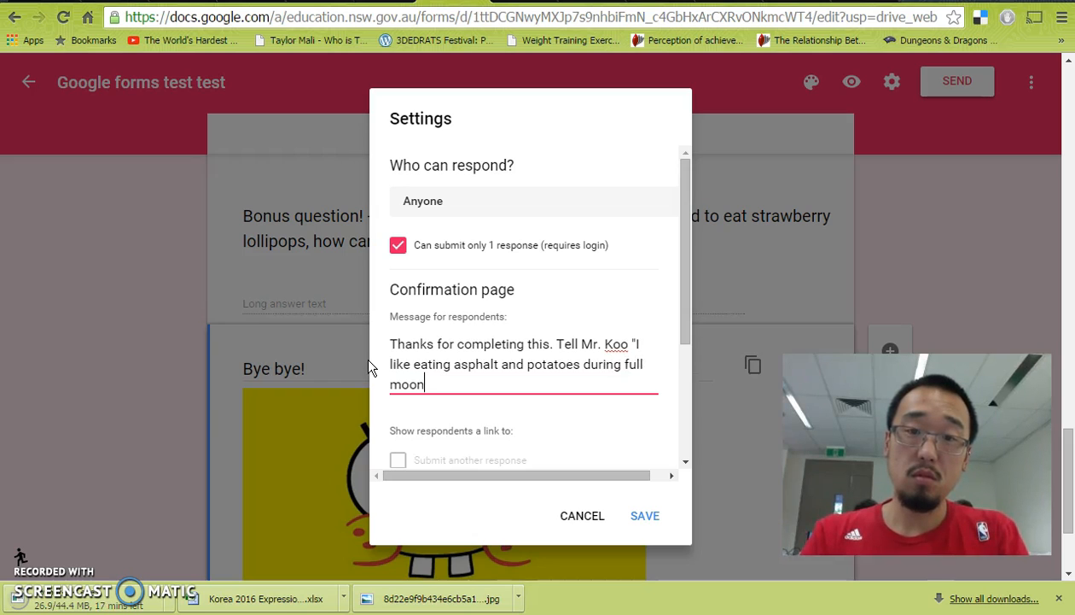
{"action": "type", "text": "s\" and he "}
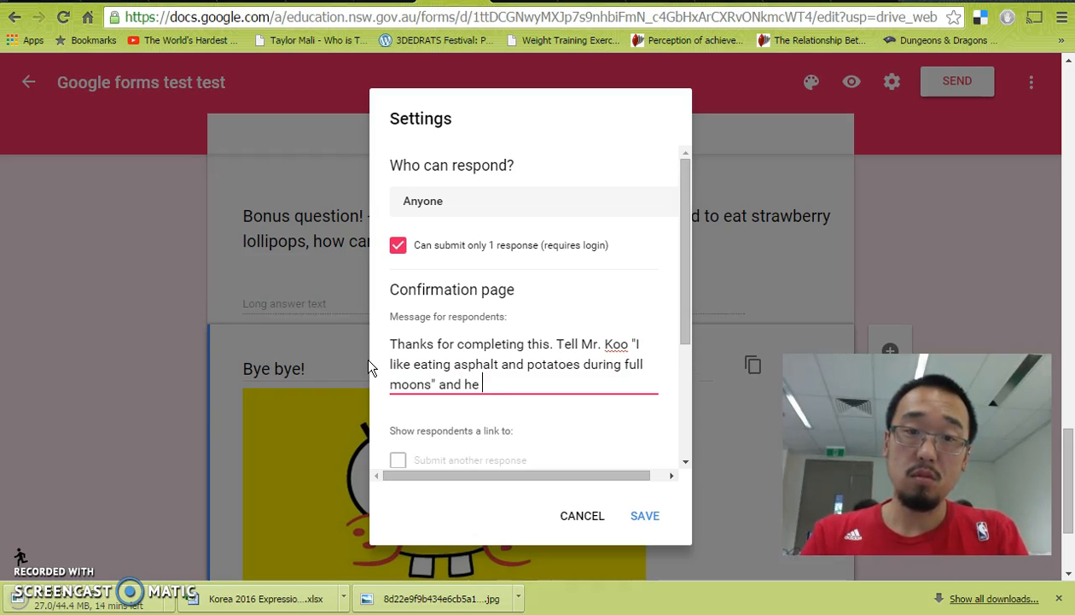
{"action": "type", "text": "will give you a"}
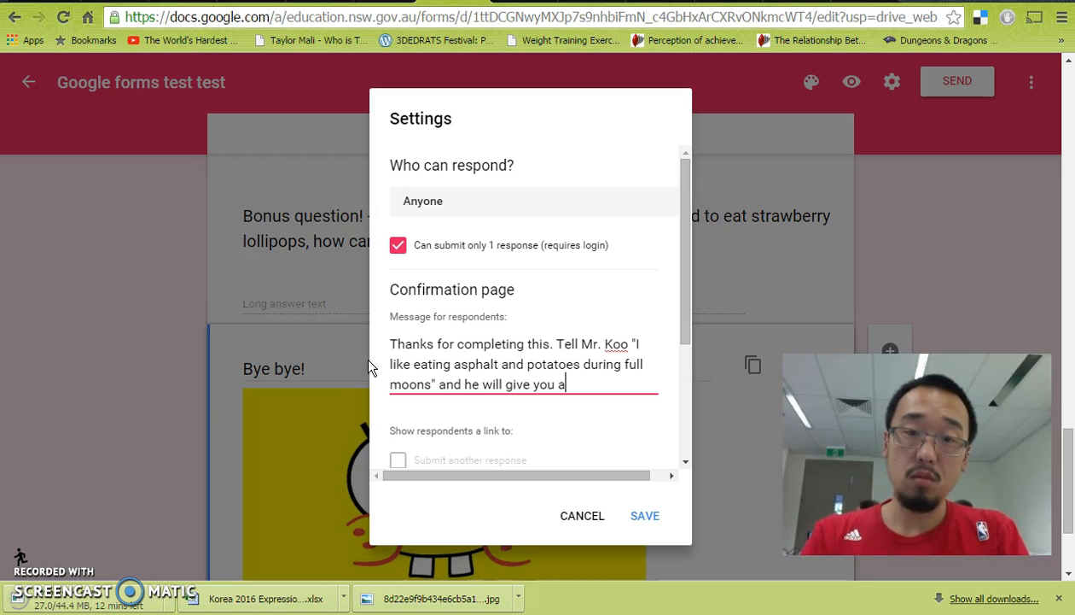
{"action": "type", "text": " high five. :D"}
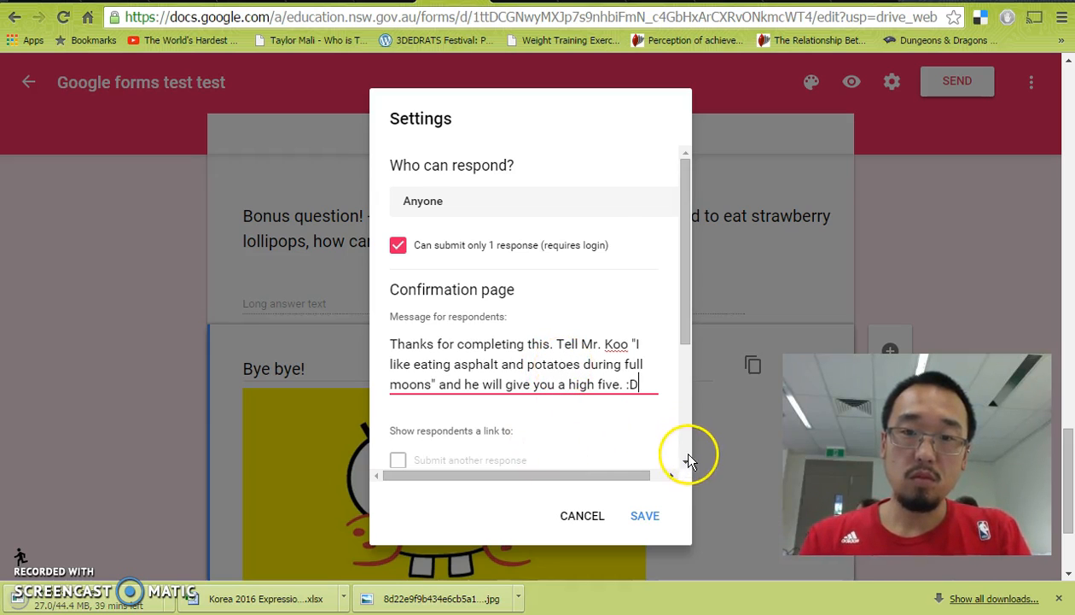
- Enable the link to see the summary of responses and the progress bar, and save the form settings
{"action": "scroll", "coordinate": [685, 447], "scroll_direction": "down", "scroll_amount": 3}
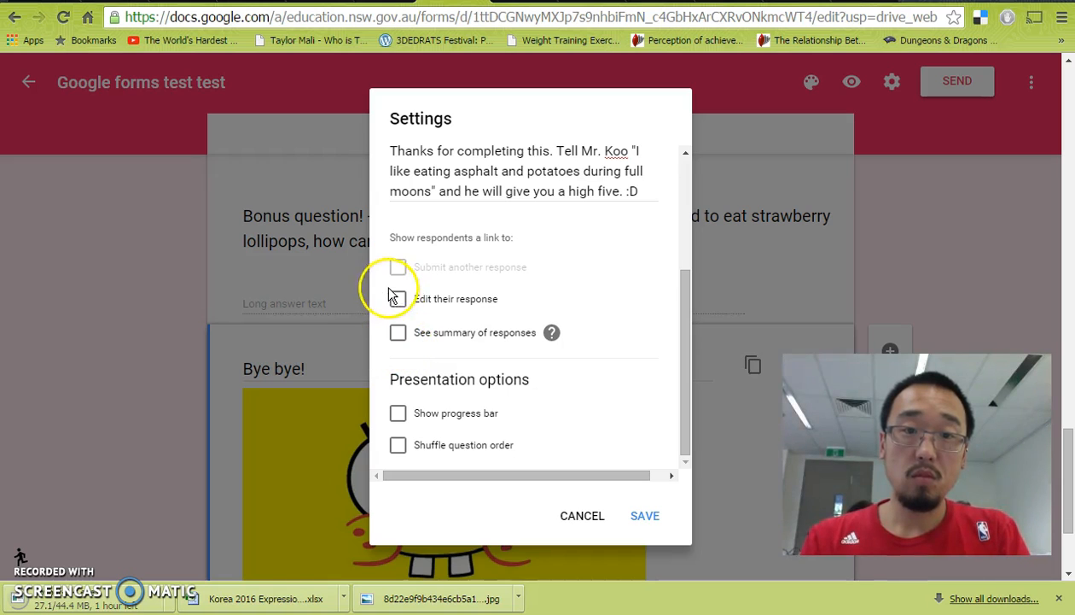
{"action": "left_click", "coordinate": [398, 334]}
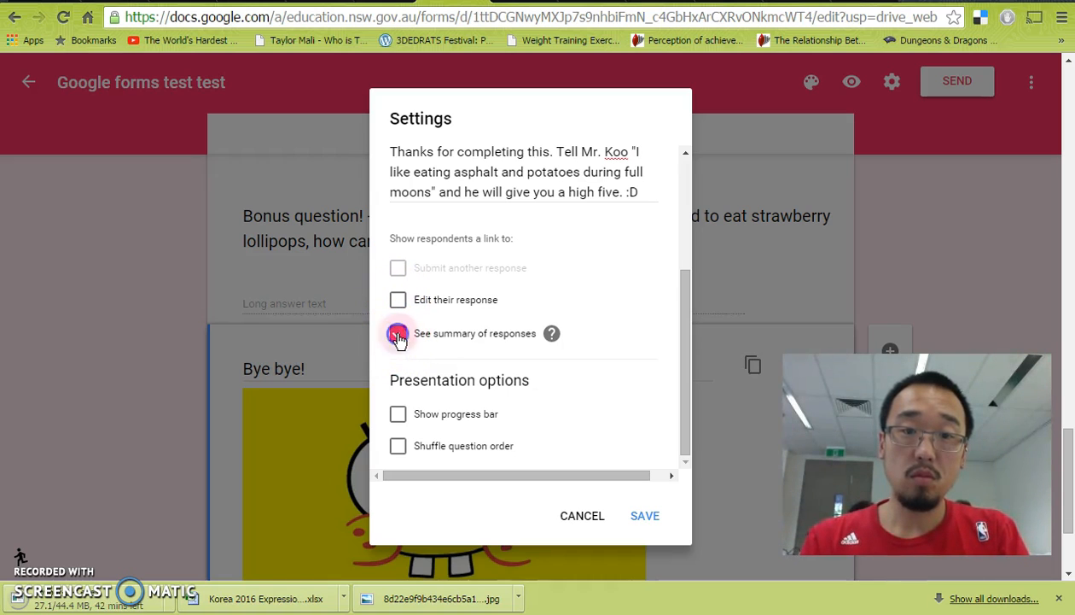
{"action": "left_click", "coordinate": [398, 414]}
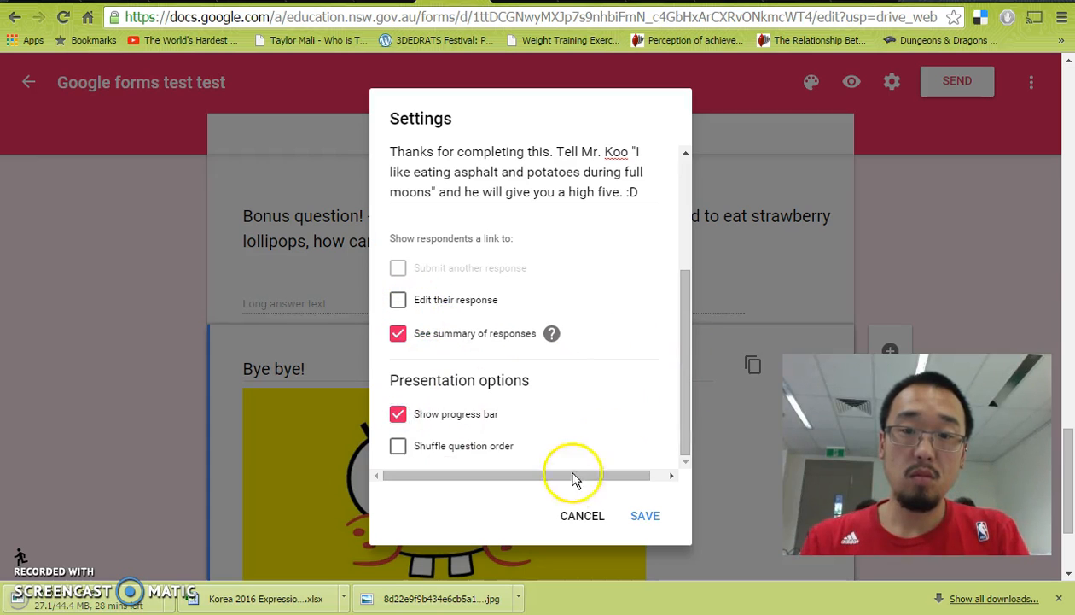
{"action": "left_click", "coordinate": [645, 514]}
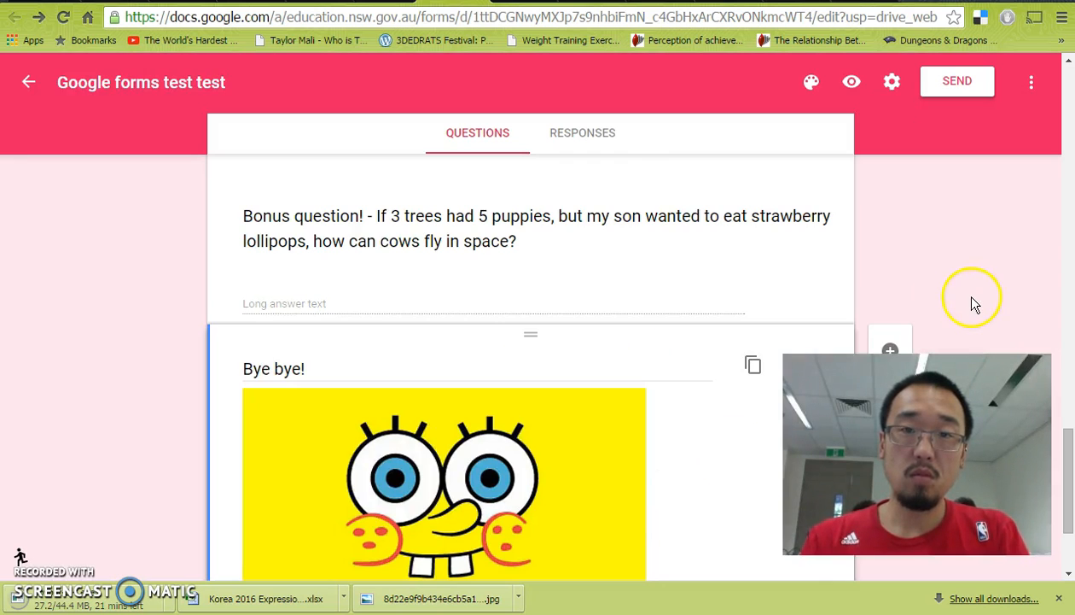
{"action": "left_click", "coordinate": [892, 82]}
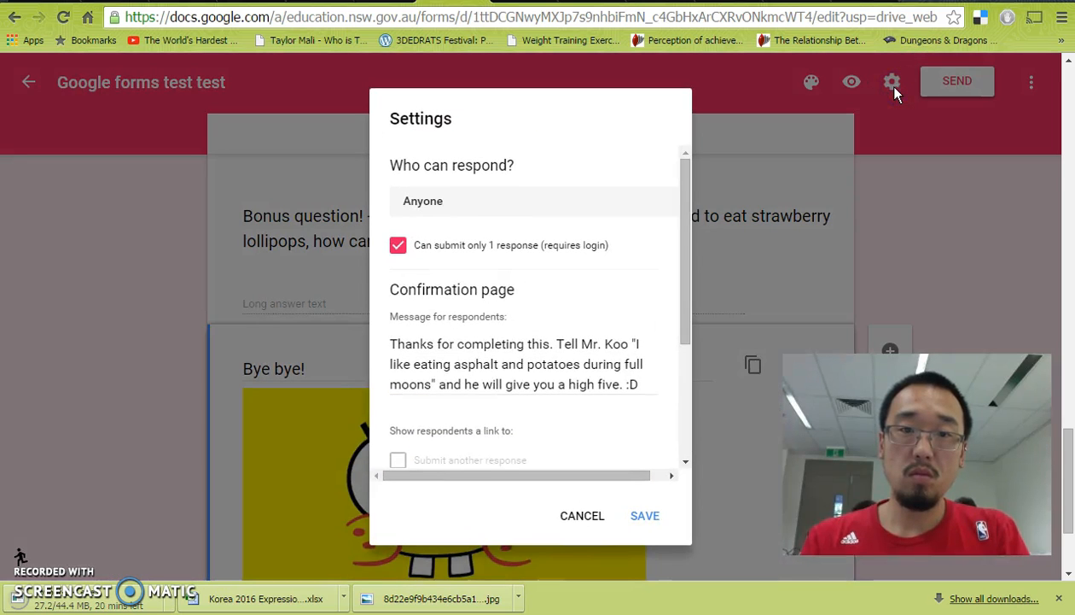
{"action": "left_click", "coordinate": [892, 85]}
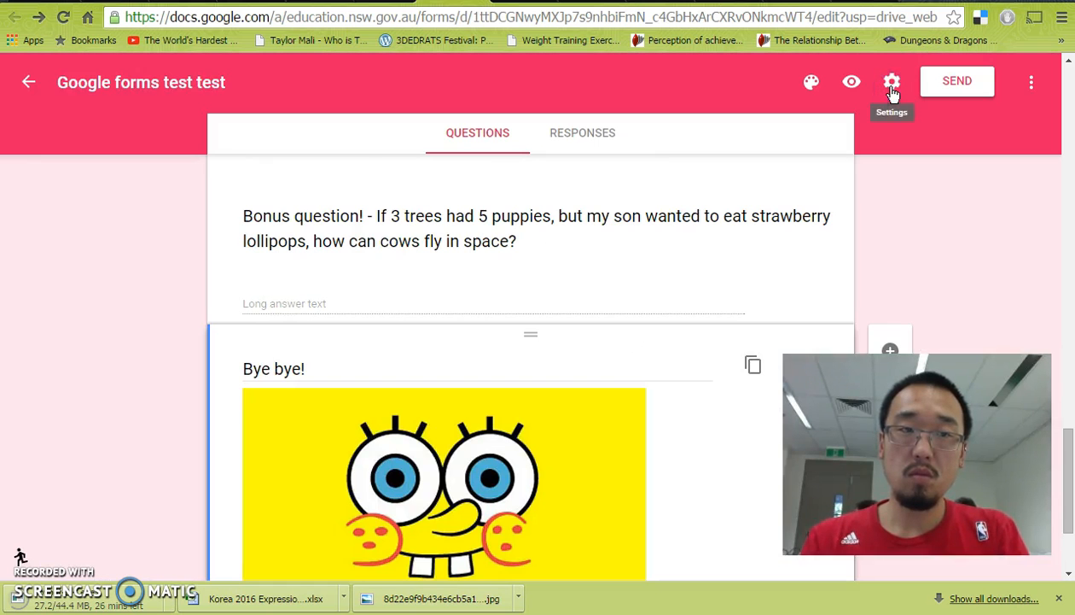
{"action": "scroll", "coordinate": [862, 282], "scroll_direction": "up", "scroll_amount": 15}
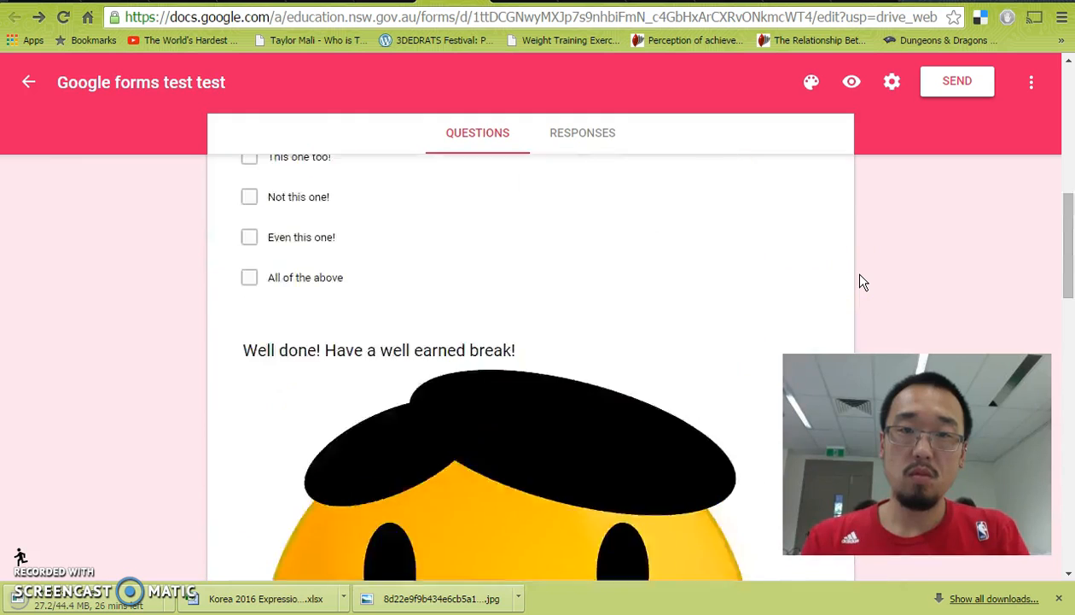
{"action": "left_click", "coordinate": [1032, 82]}
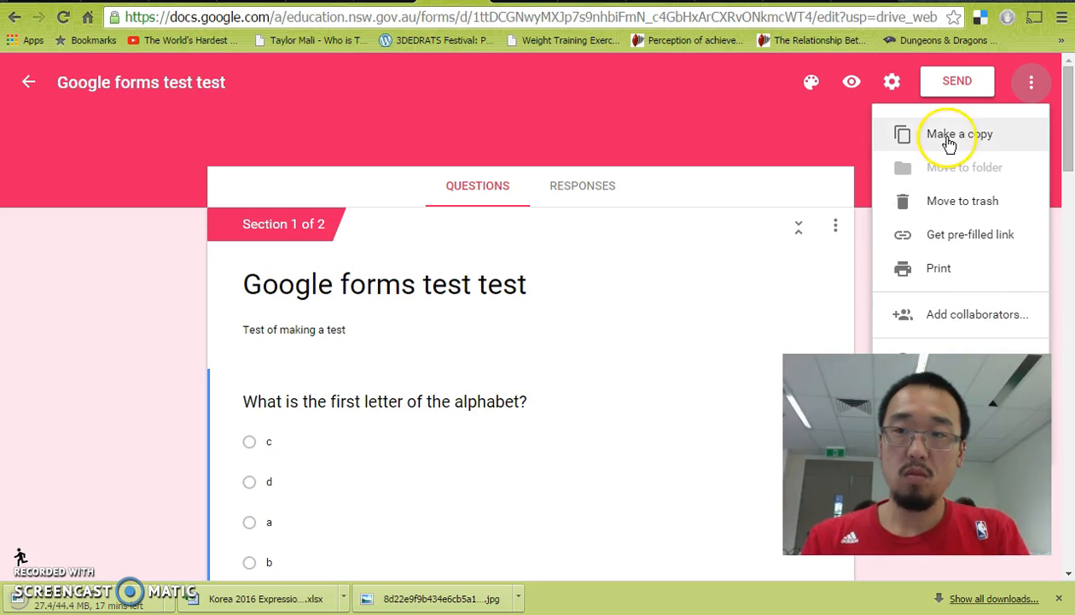
{"action": "left_click_drag", "start_coordinate": [949, 136], "coordinate": [704, 163]}
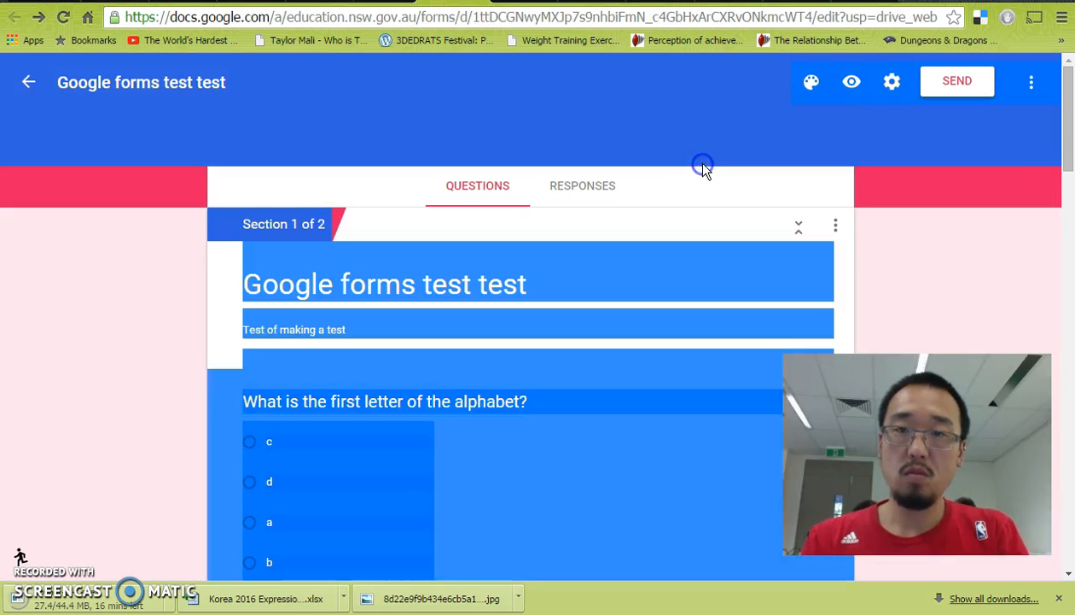
{"action": "left_click", "coordinate": [706, 159]}
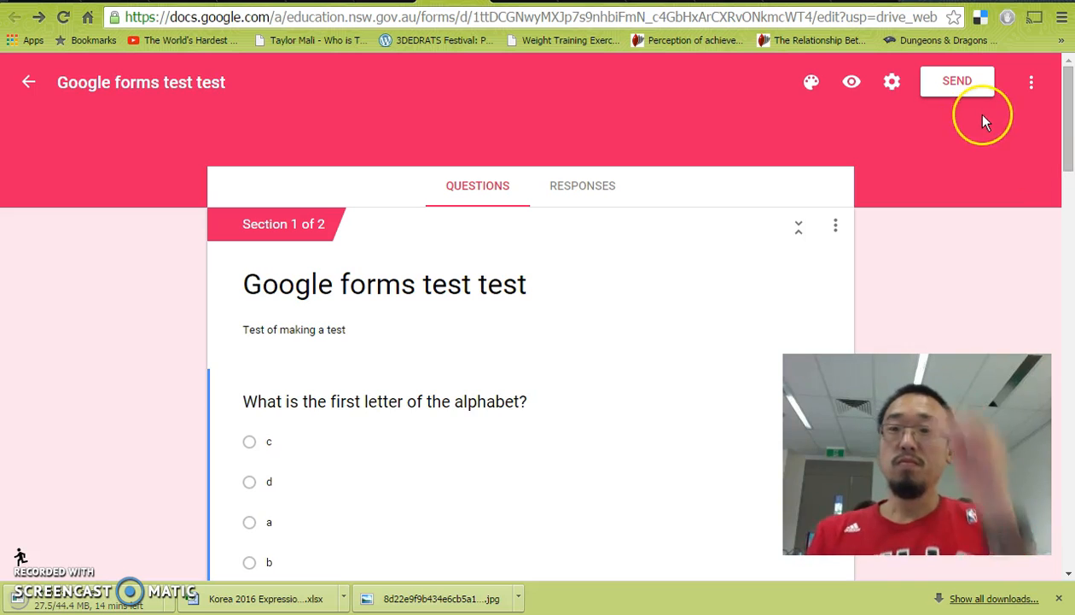
- Start sending the form by link, shorten its URL, and copy the link
{"action": "left_click", "coordinate": [953, 81]}
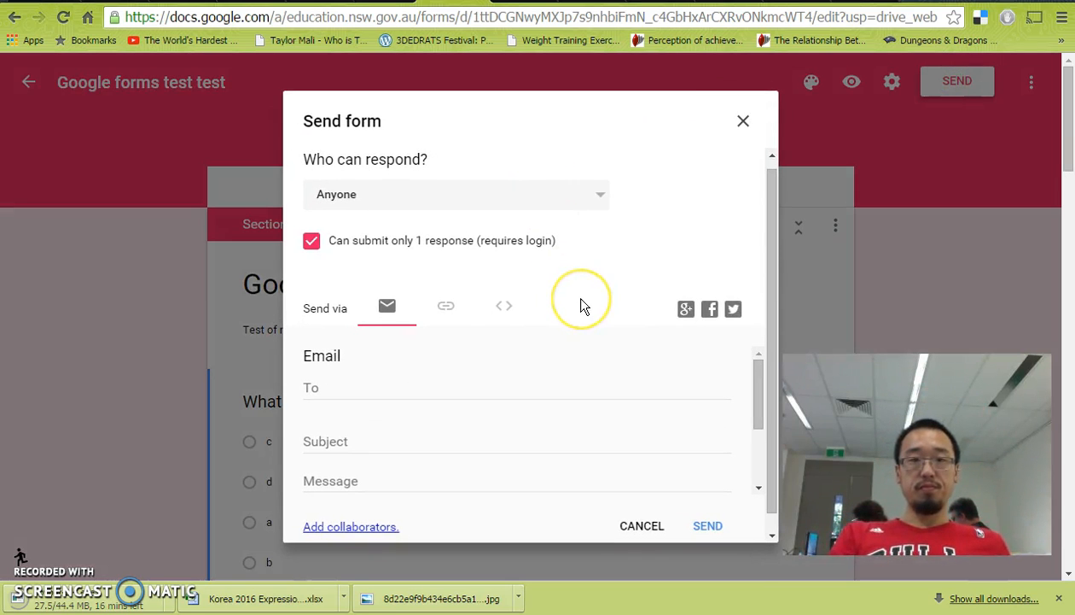
{"action": "scroll", "coordinate": [580, 306], "scroll_direction": "down", "scroll_amount": 1}
{"action": "left_click", "coordinate": [445, 290]}
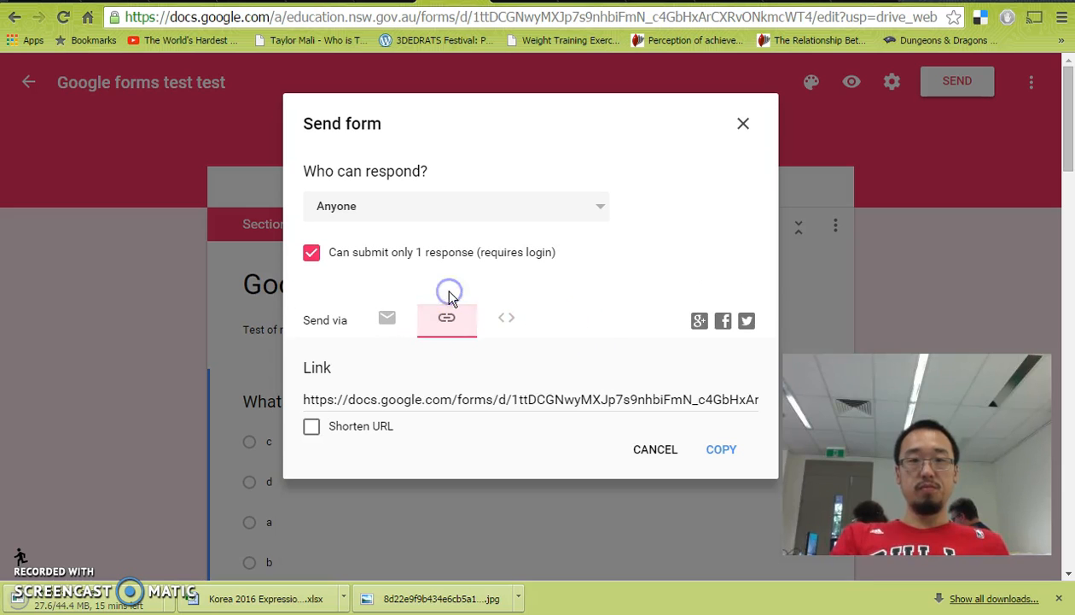
{"action": "left_click", "coordinate": [380, 426]}
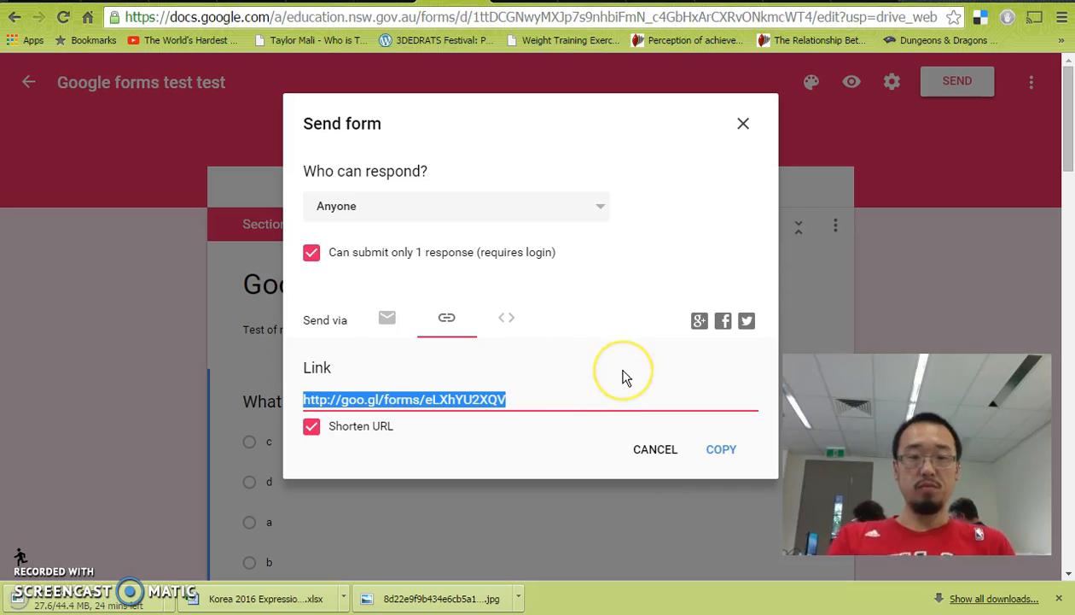
{"action": "left_click", "coordinate": [722, 449]}
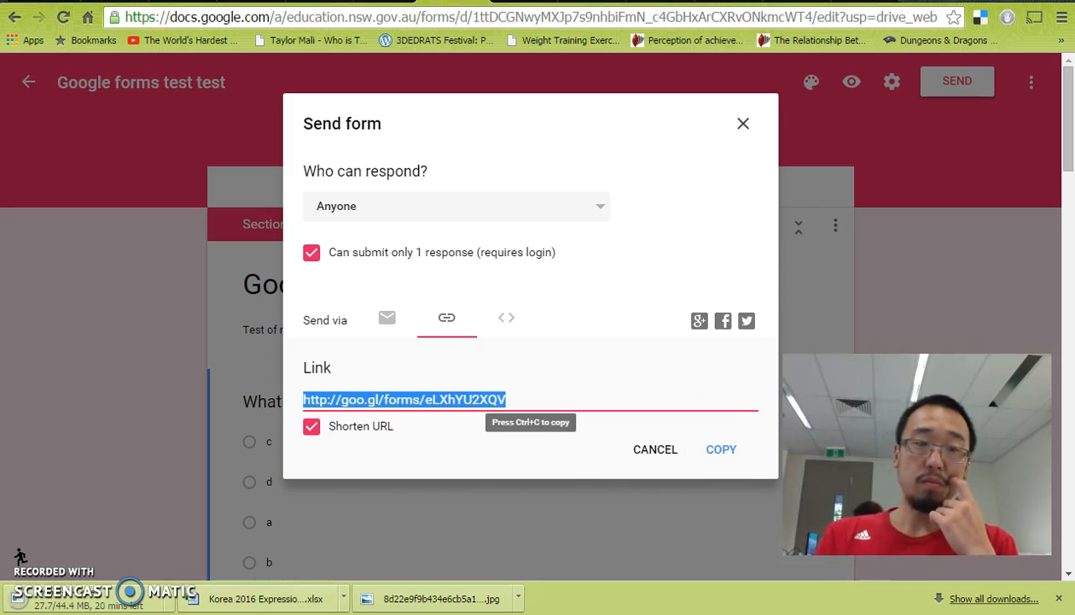